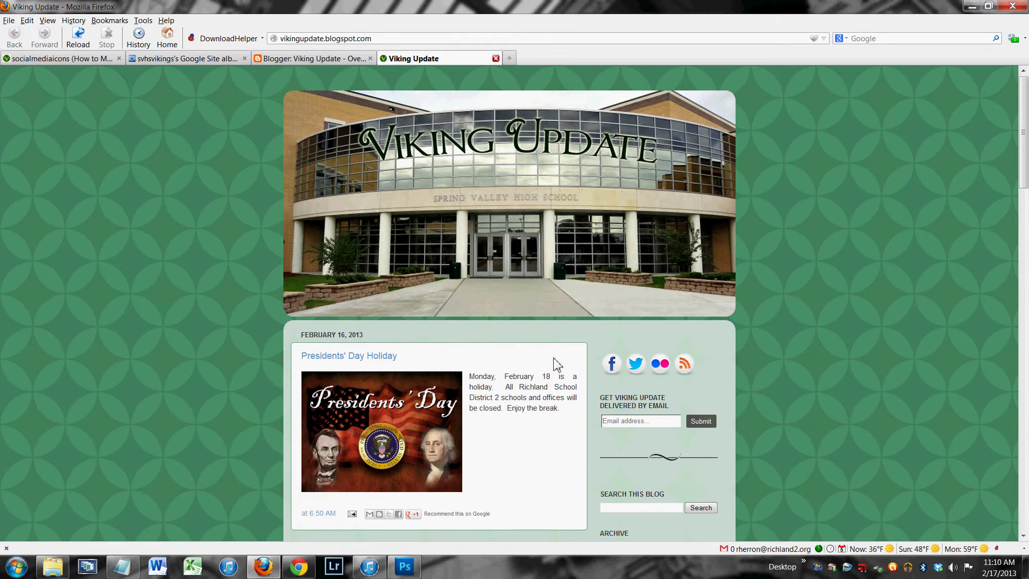
Open the school's Twitter page from the blog sidebar icon, then go back to the Viking Update blog.
click(640, 369)
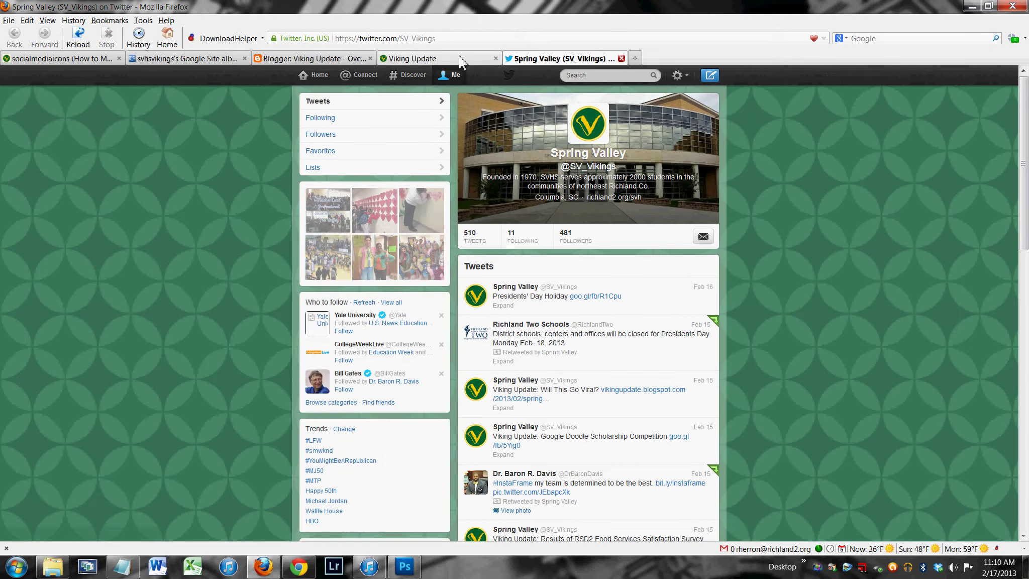
click(460, 56)
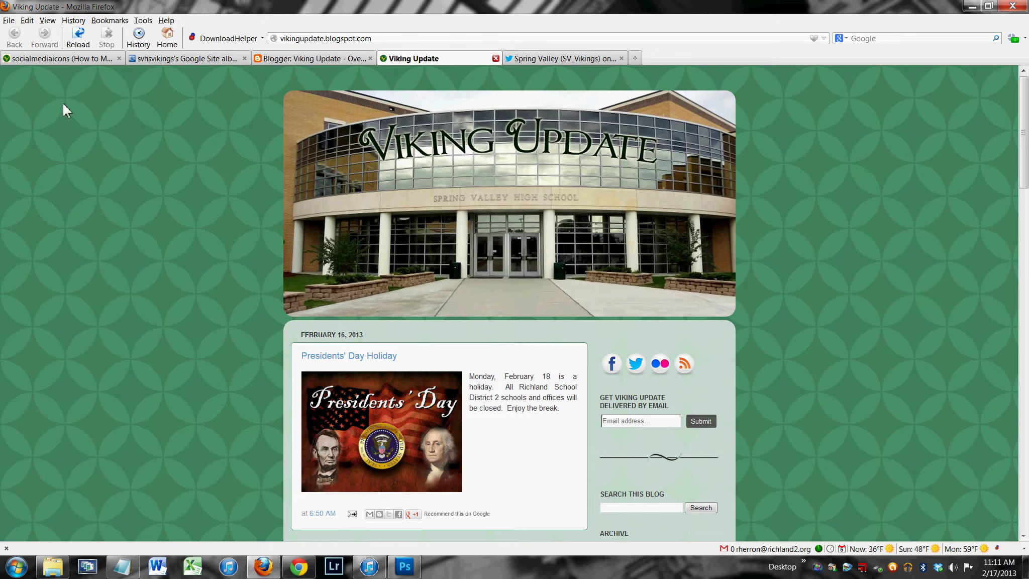
Upload V.png from the Desktop into Photobucket's 'Google Site' album.
click(178, 59)
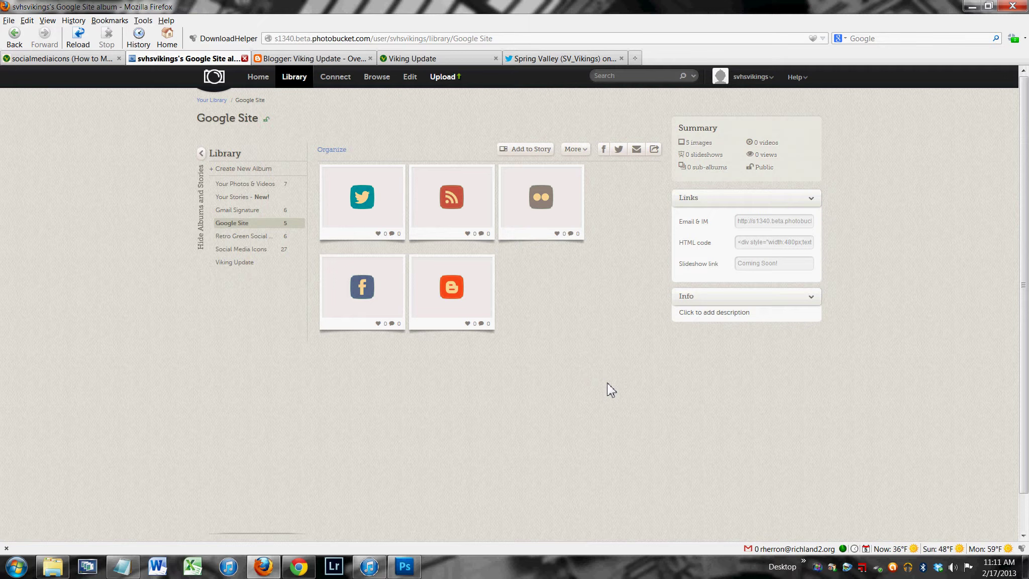
click(456, 86)
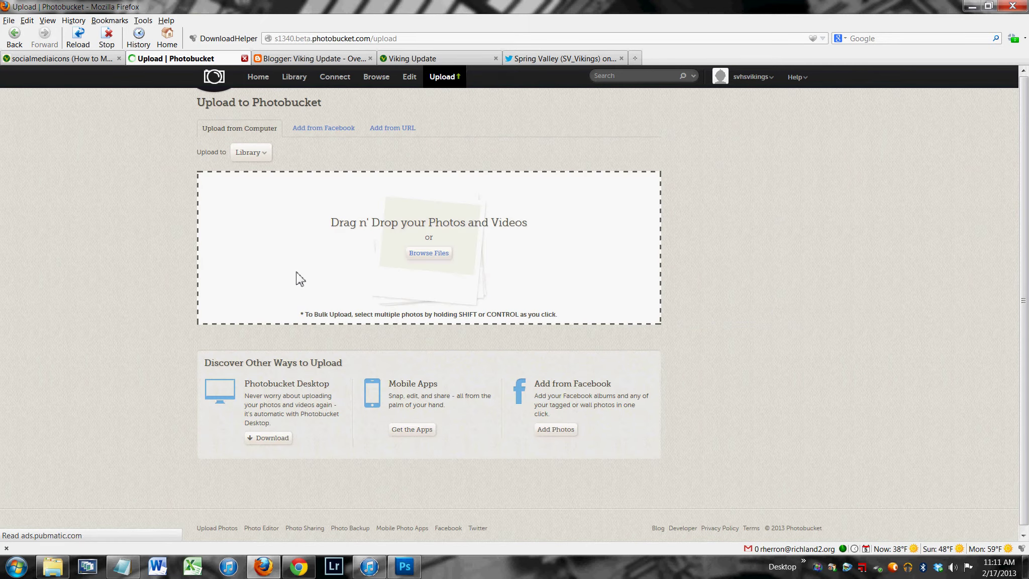
click(257, 153)
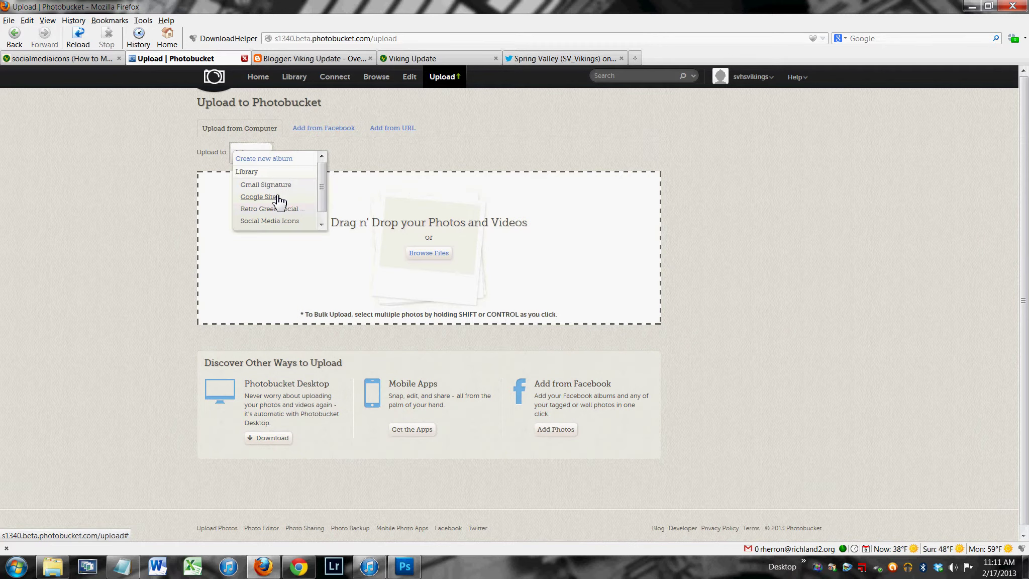
click(259, 197)
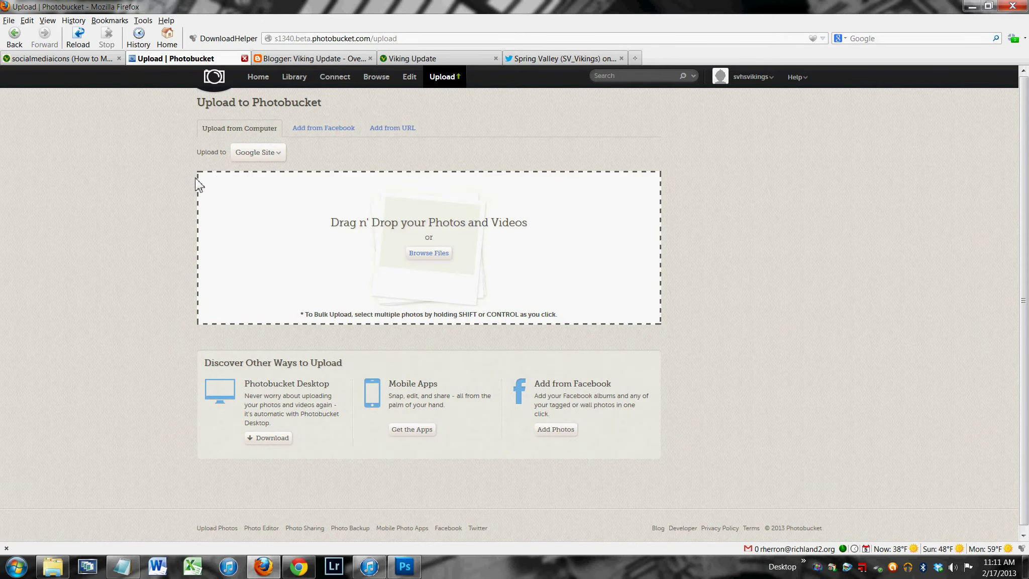
click(428, 253)
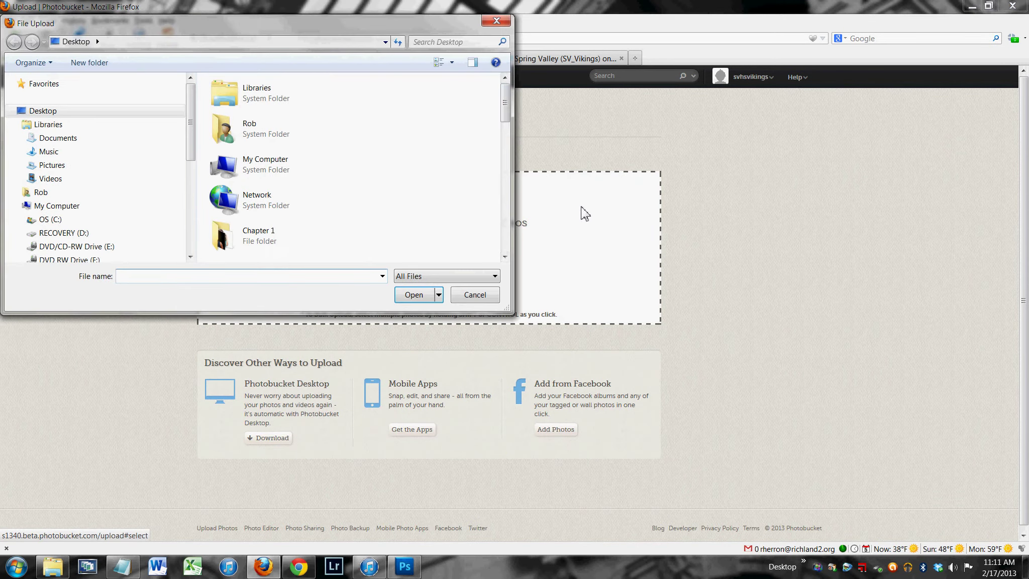
drag(505, 94, 513, 223)
click(248, 201)
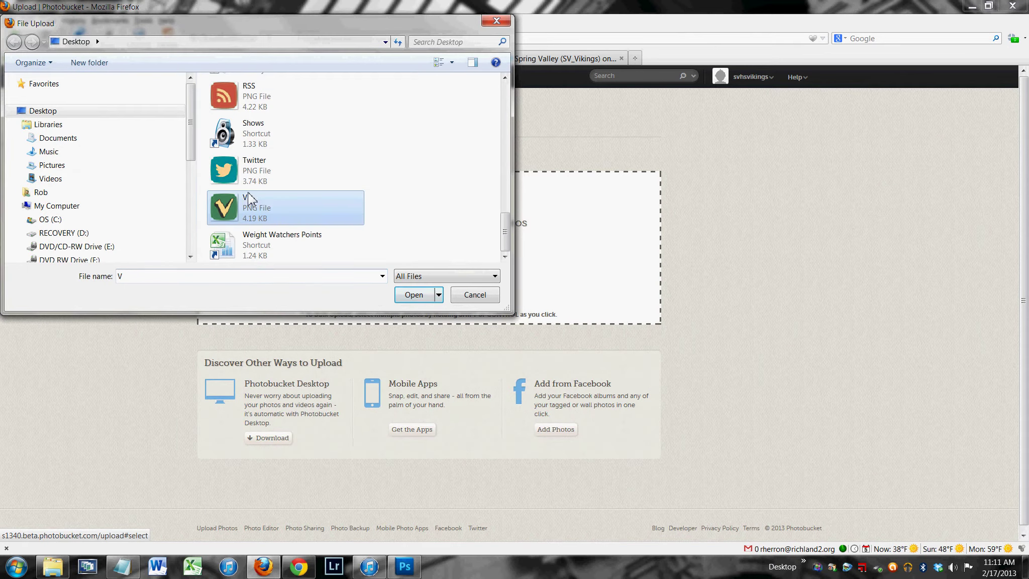
click(414, 295)
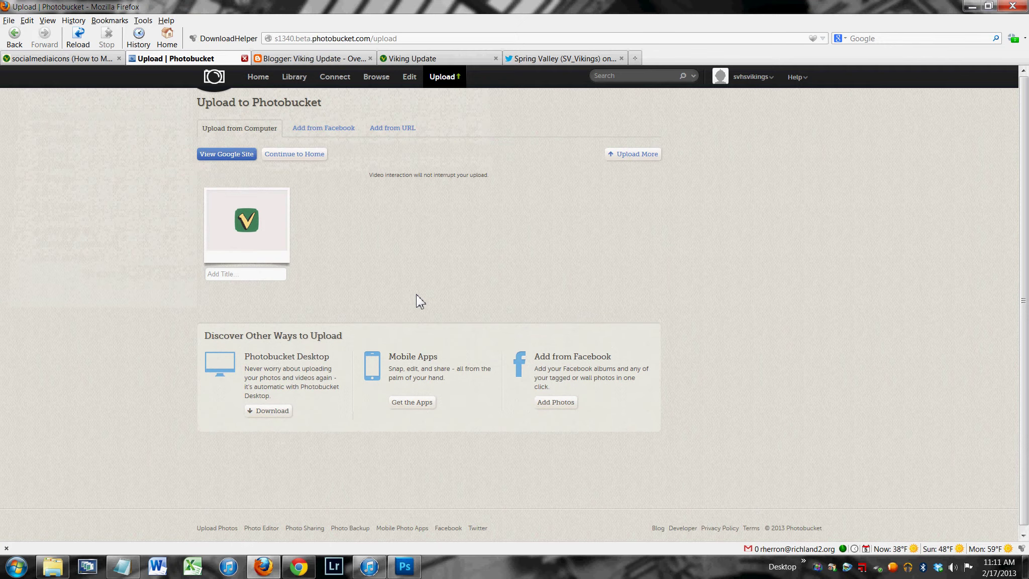
Copy the Twitter icon's HTML embed code from the Google Site album via Get Links.
click(1009, 83)
click(294, 77)
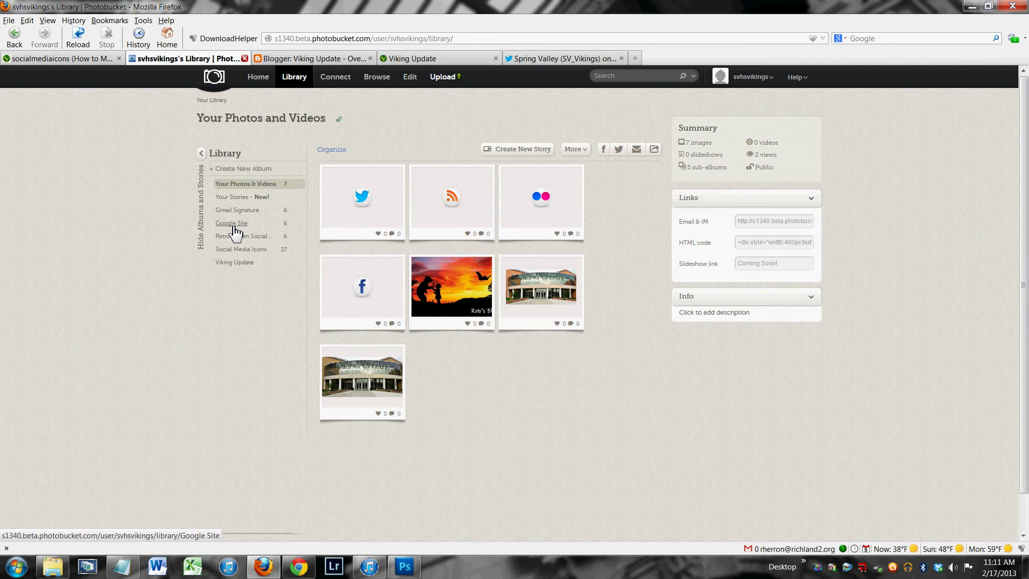
click(232, 224)
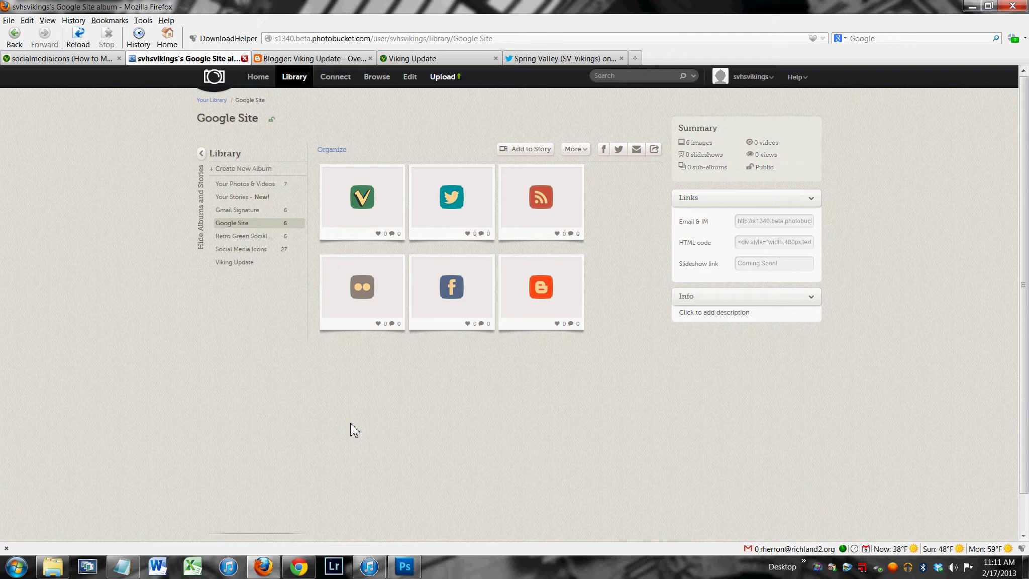
click(485, 177)
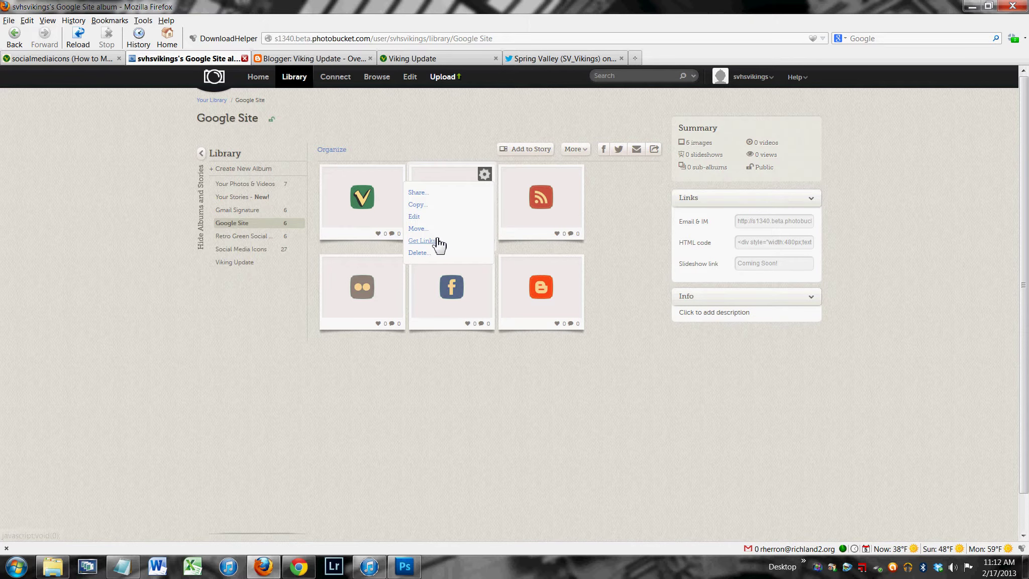
click(422, 241)
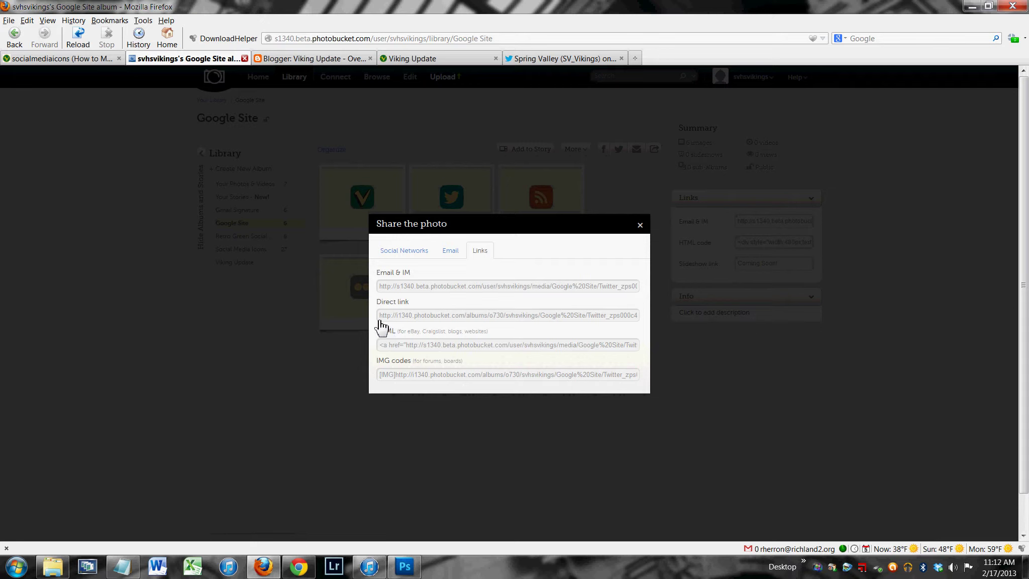
click(486, 347)
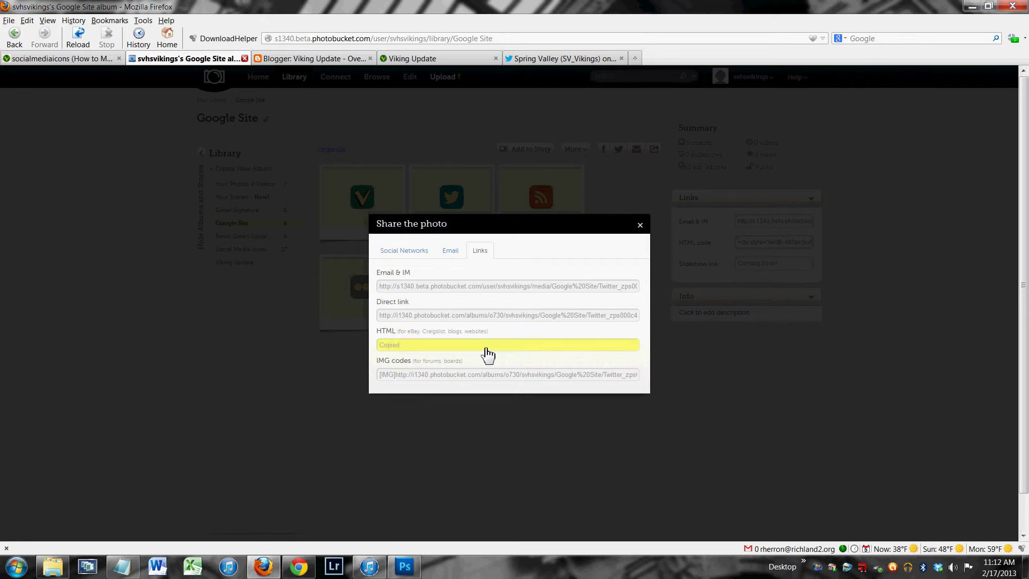
click(640, 225)
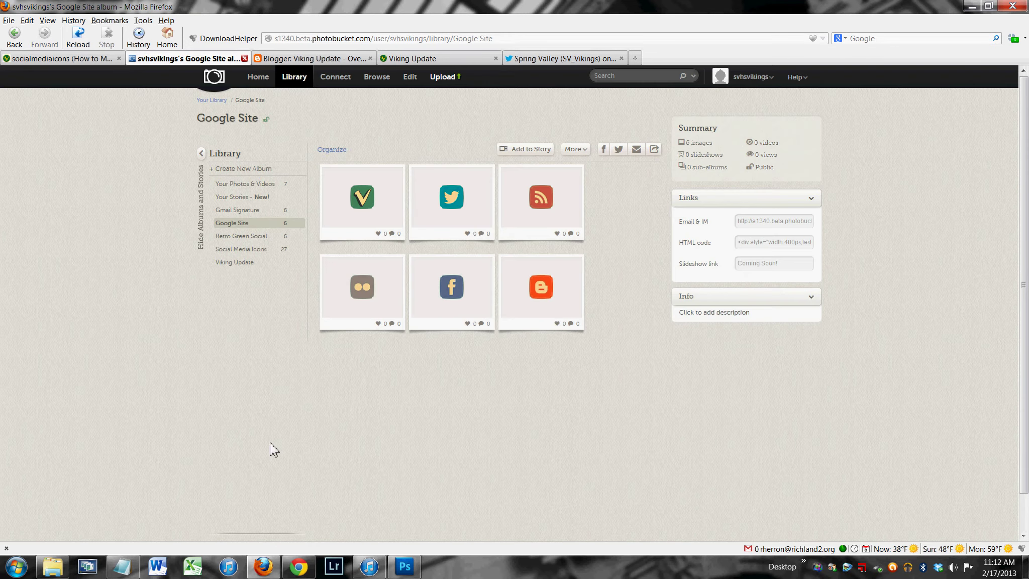
Paste the Twitter icon's HTML code into a new Notepad note and select its href URL.
click(122, 566)
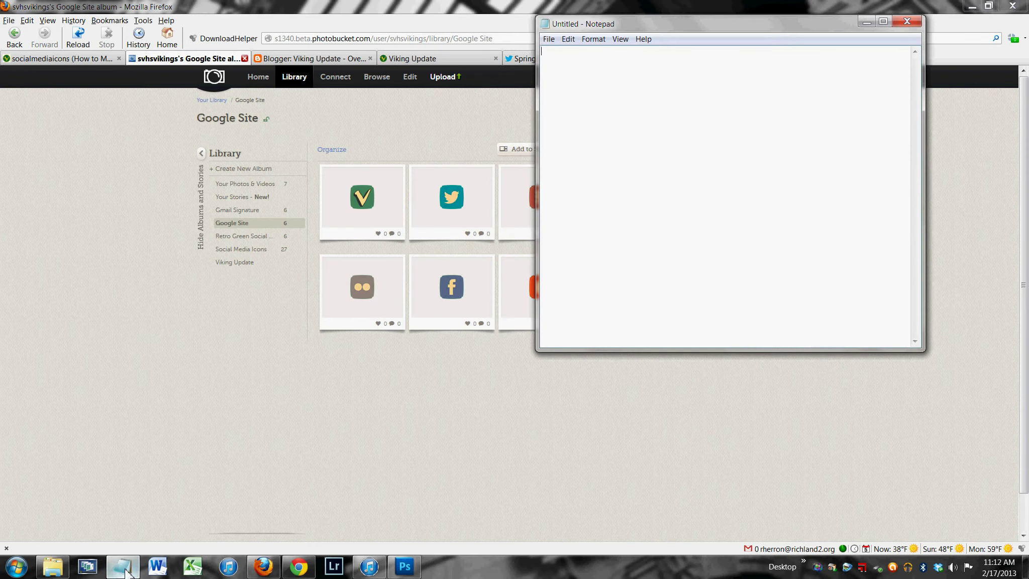
right_click(647, 84)
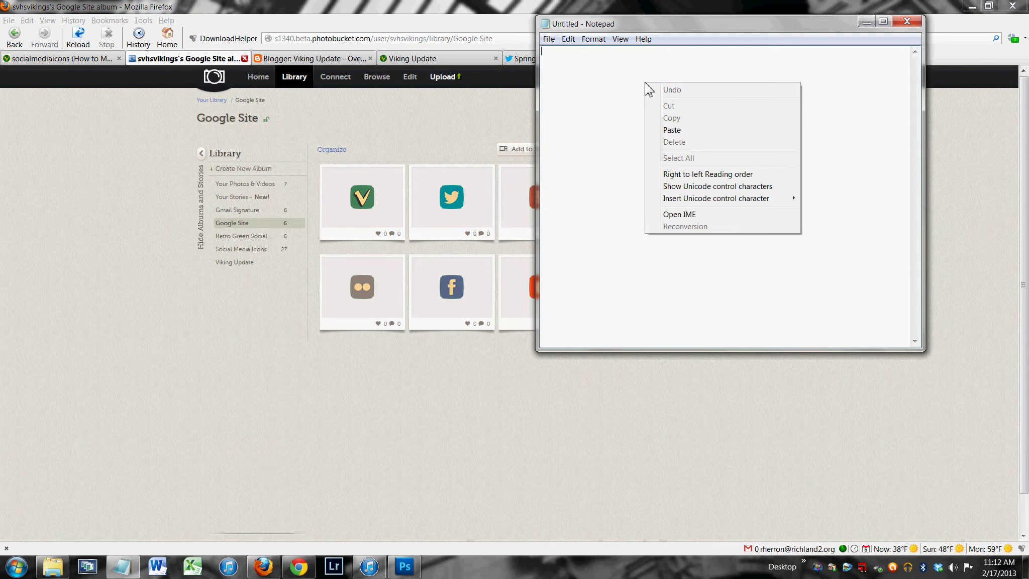
click(683, 136)
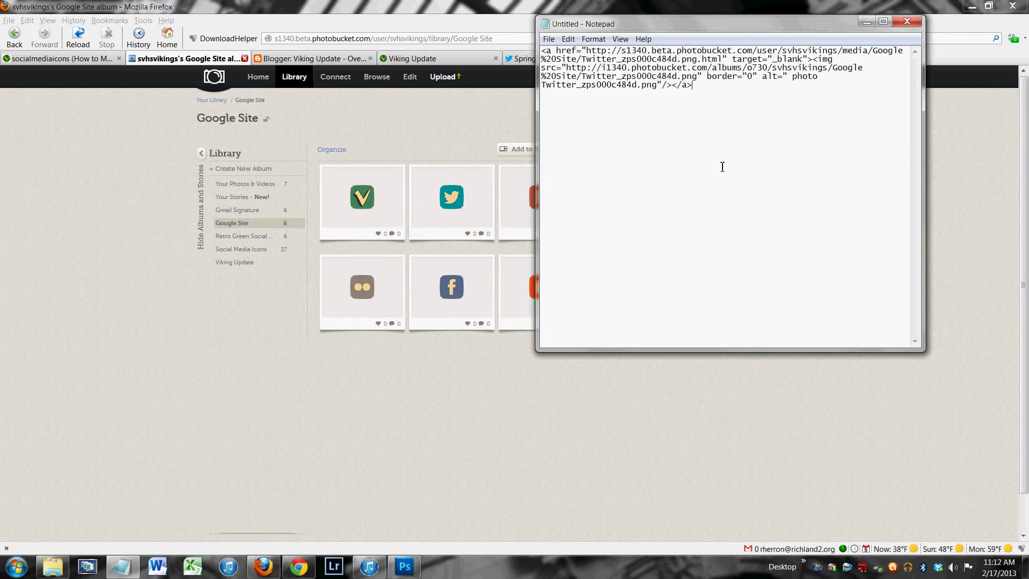
drag(730, 25, 689, 126)
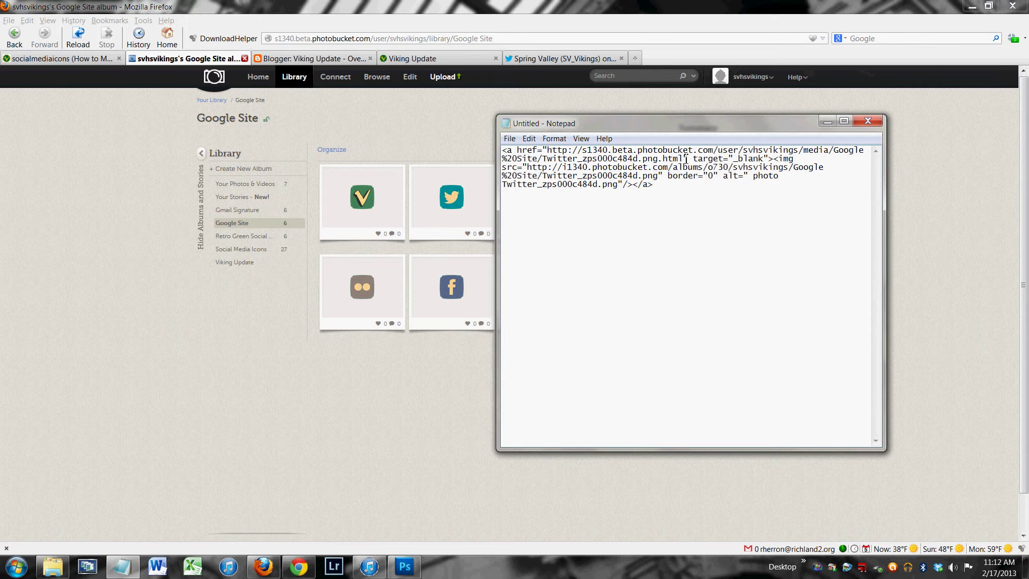
drag(686, 158, 551, 148)
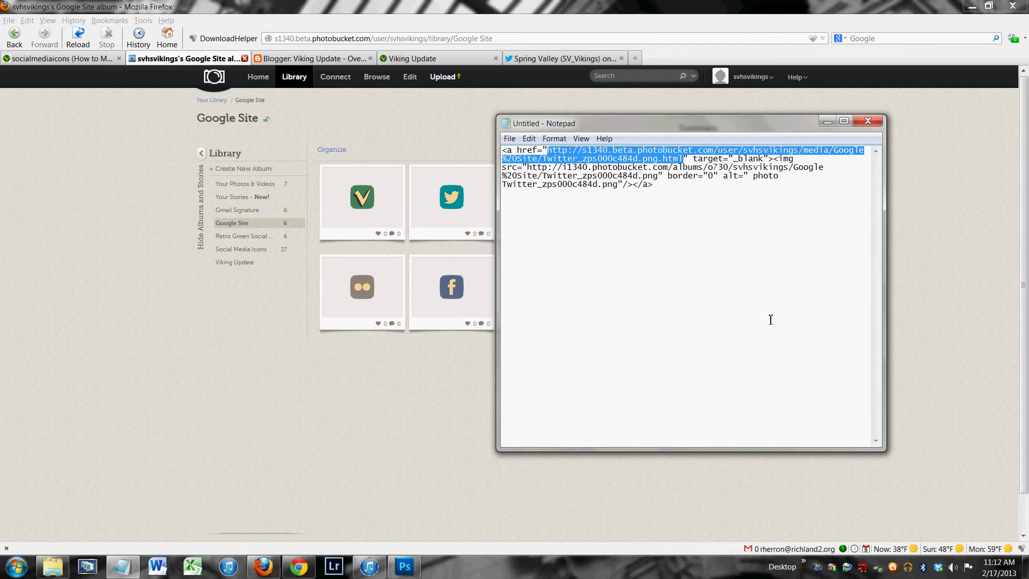
click(573, 56)
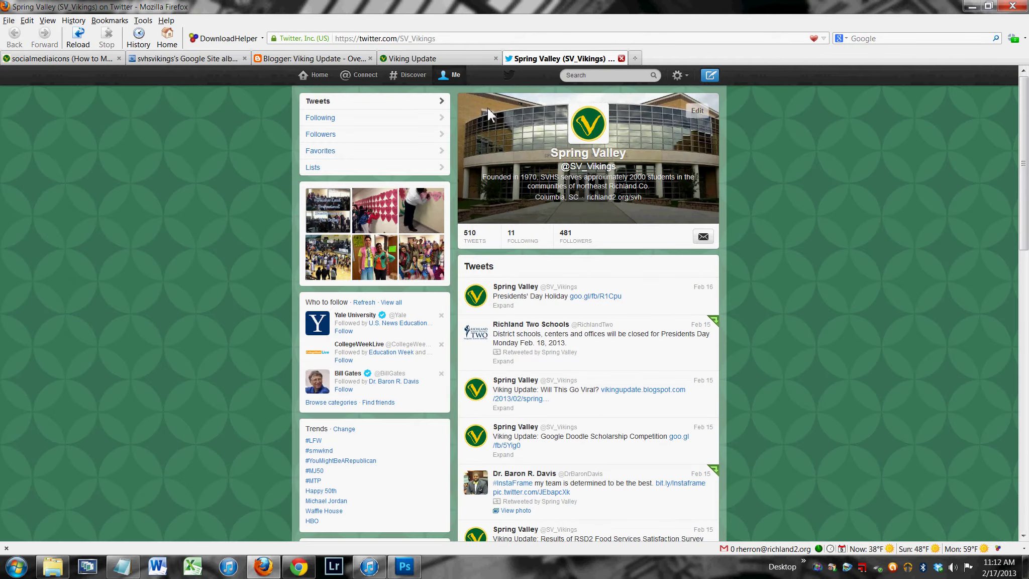
click(451, 39)
right_click(427, 40)
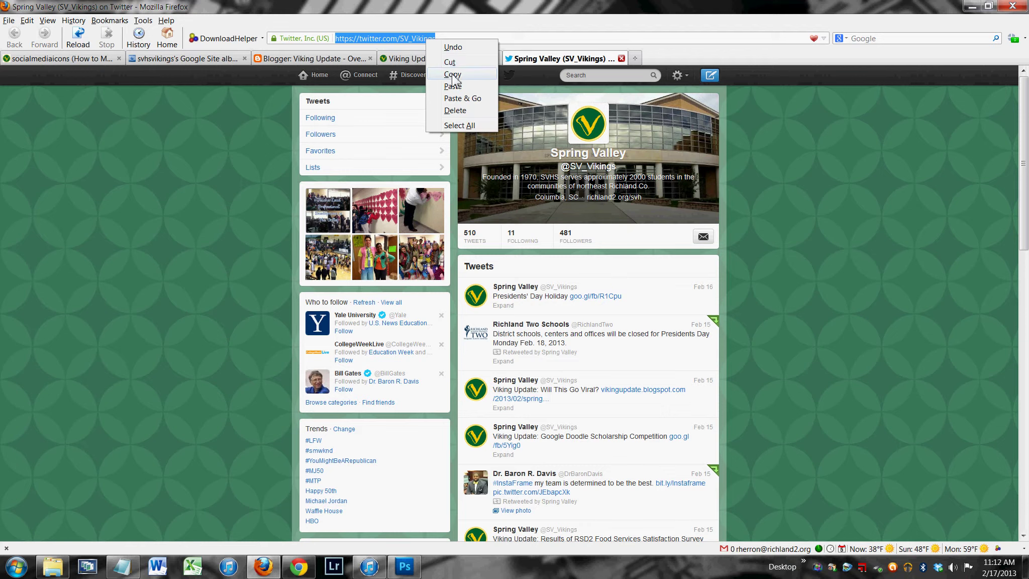
click(452, 74)
Paste the Twitter address over the href link in Notepad and copy the whole snippet.
click(115, 572)
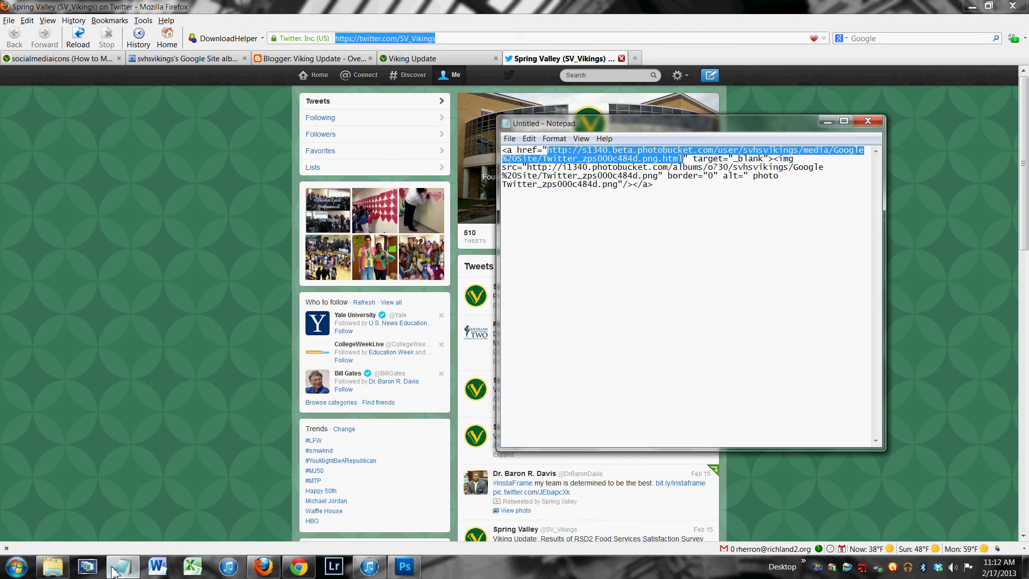
right_click(614, 160)
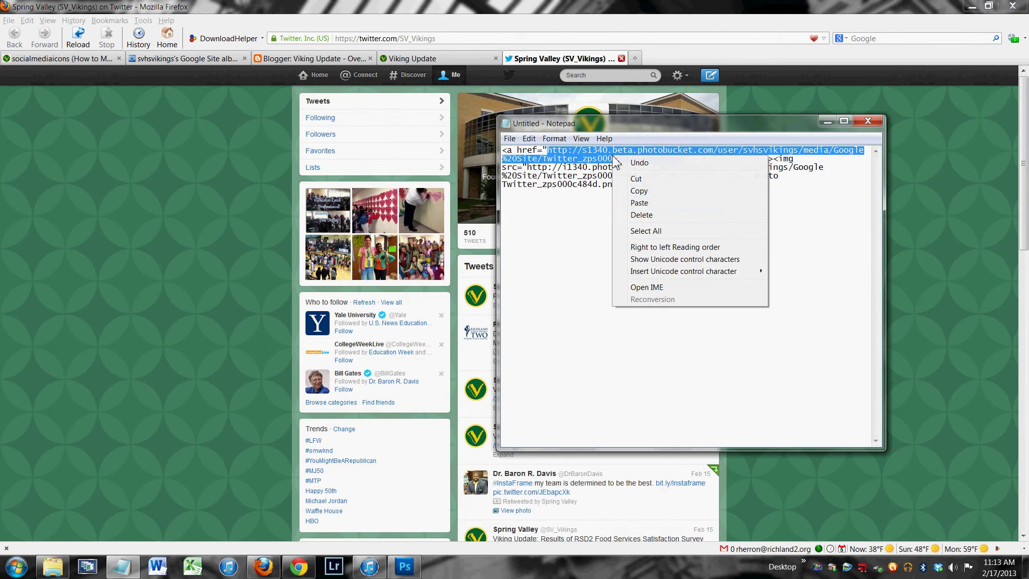
click(639, 203)
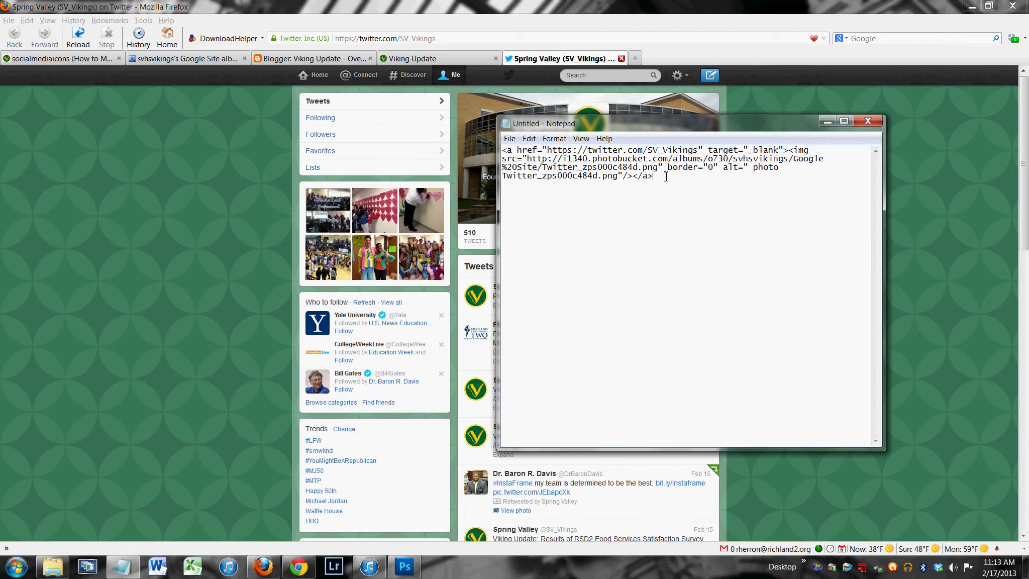
drag(658, 177, 502, 150)
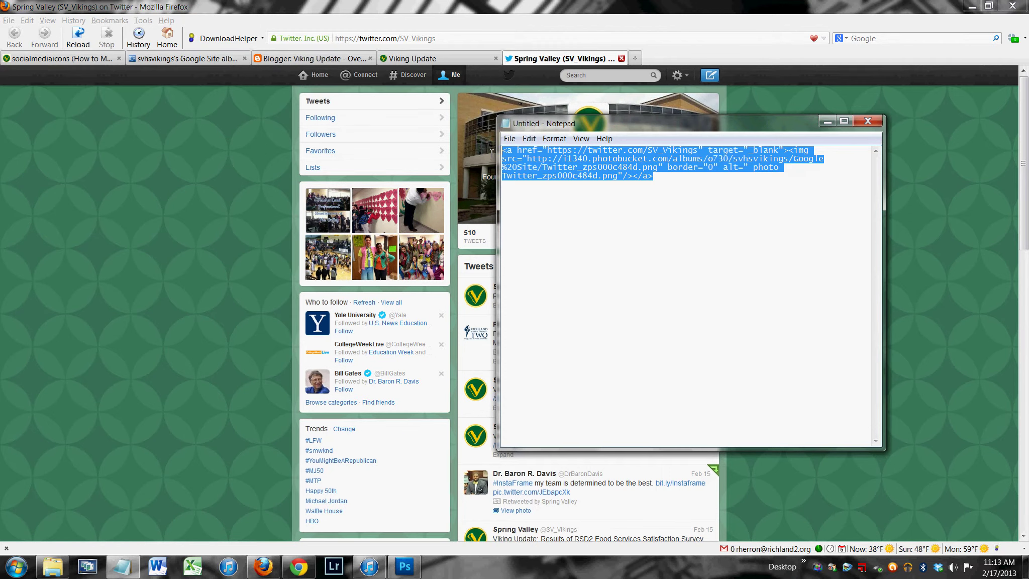
right_click(538, 168)
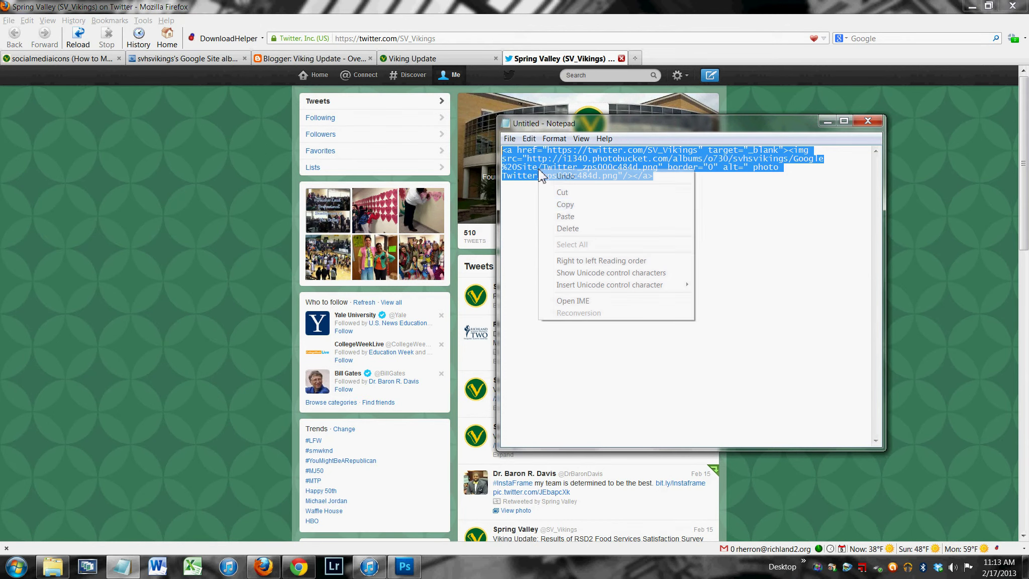
click(566, 205)
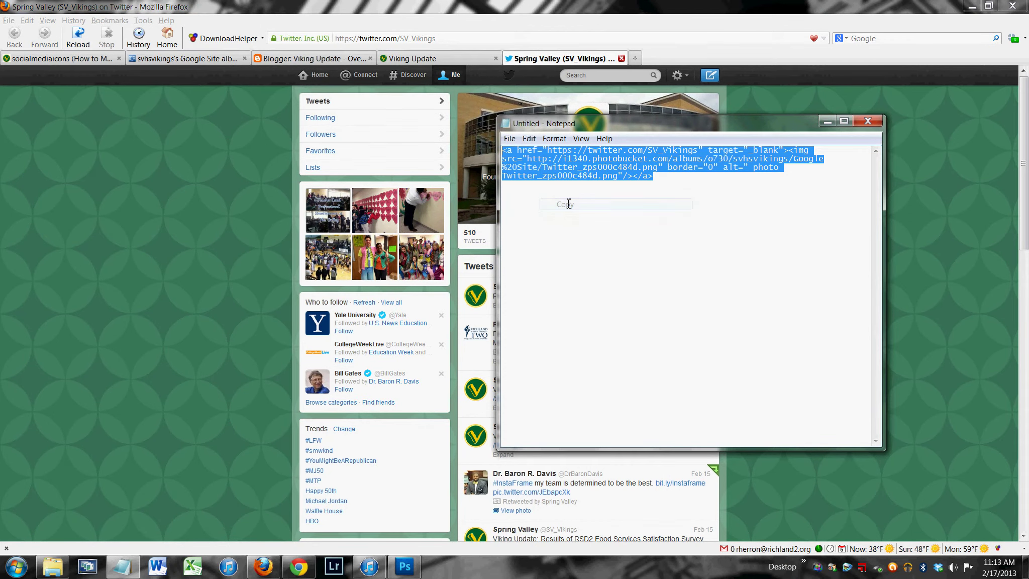
Insert an HTML box with the Twitter icon link code on socialmediaicons and save the page.
click(63, 60)
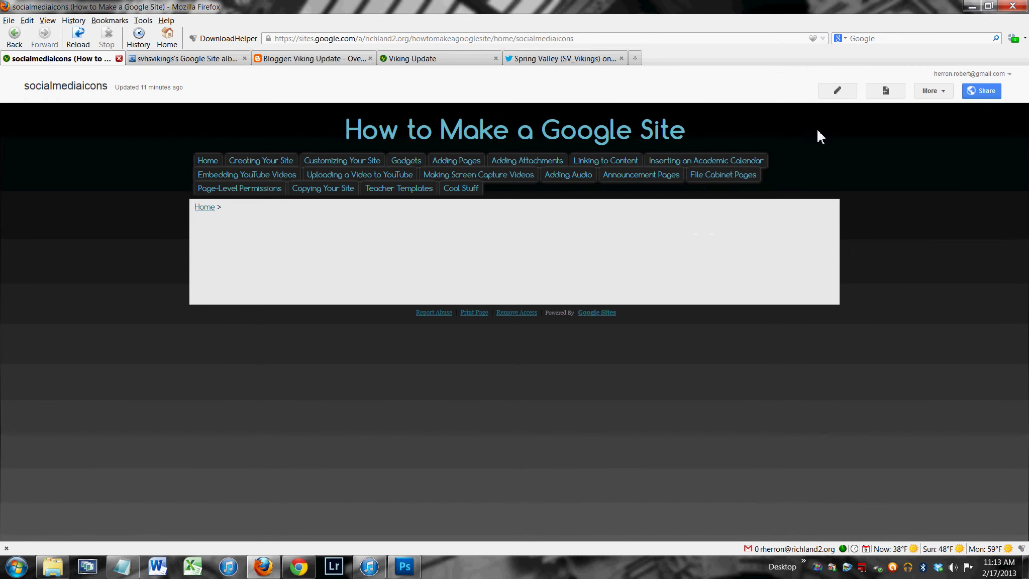
click(849, 95)
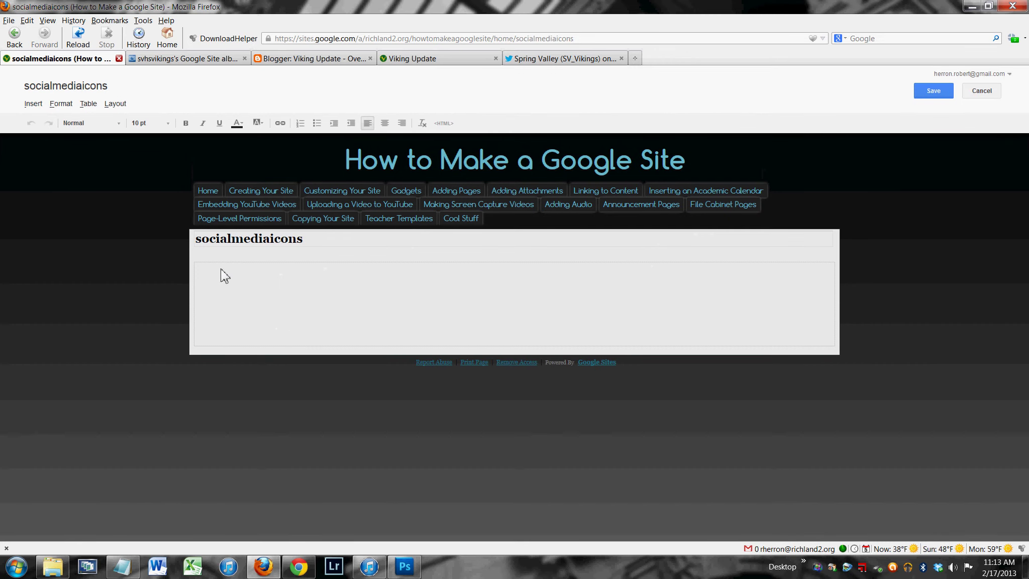
click(33, 104)
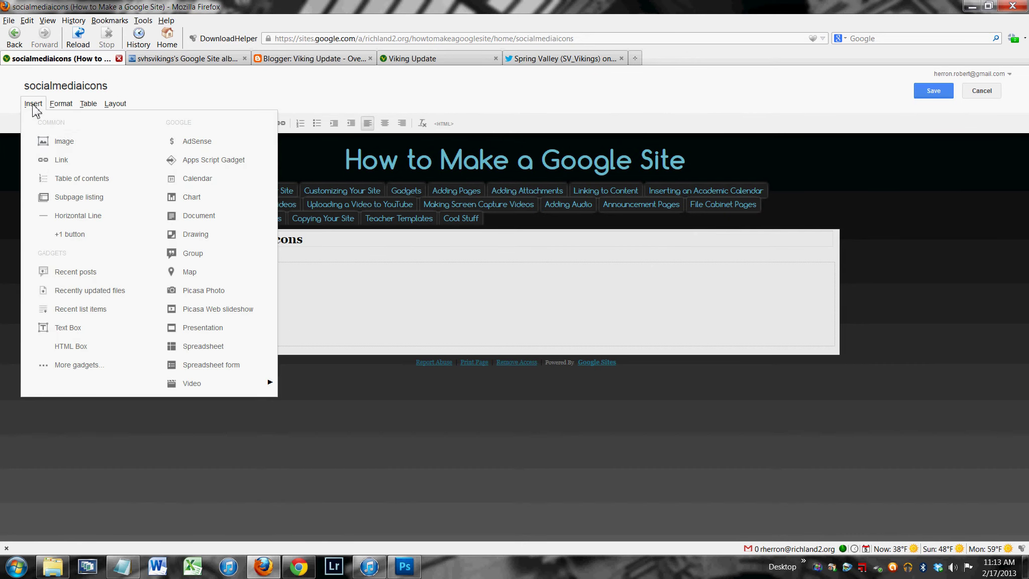
click(85, 351)
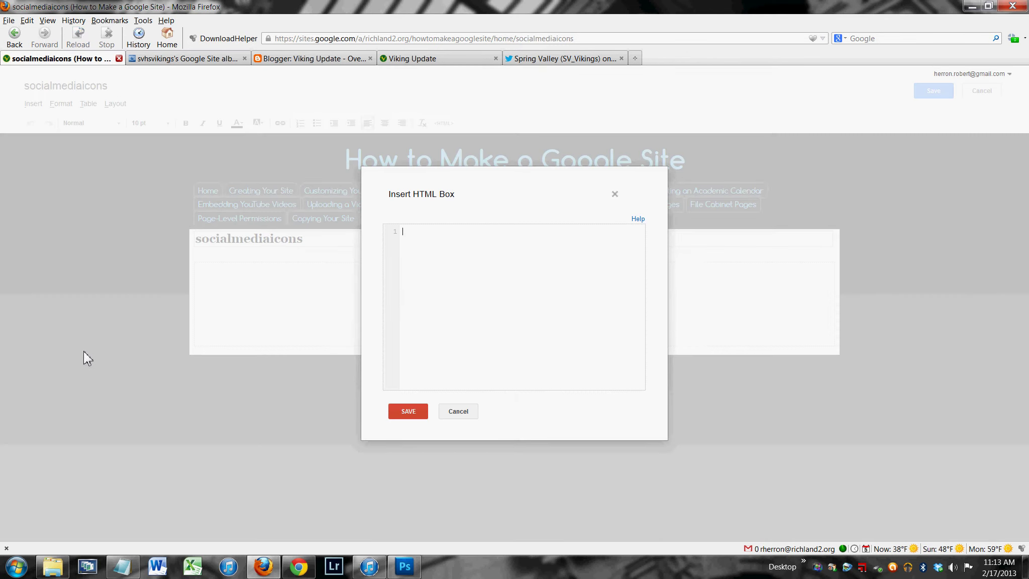
right_click(458, 240)
click(486, 289)
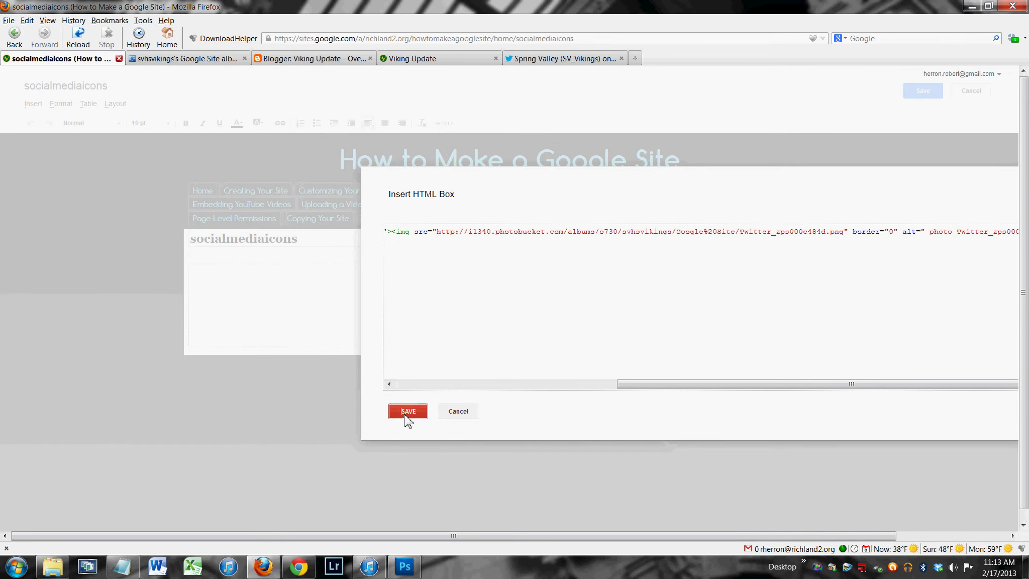
click(404, 414)
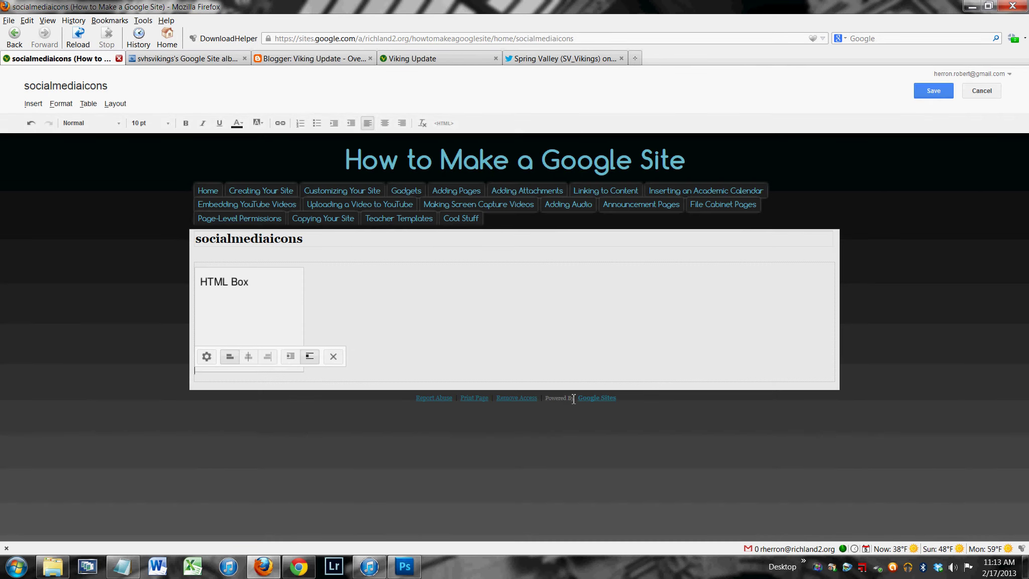
click(934, 89)
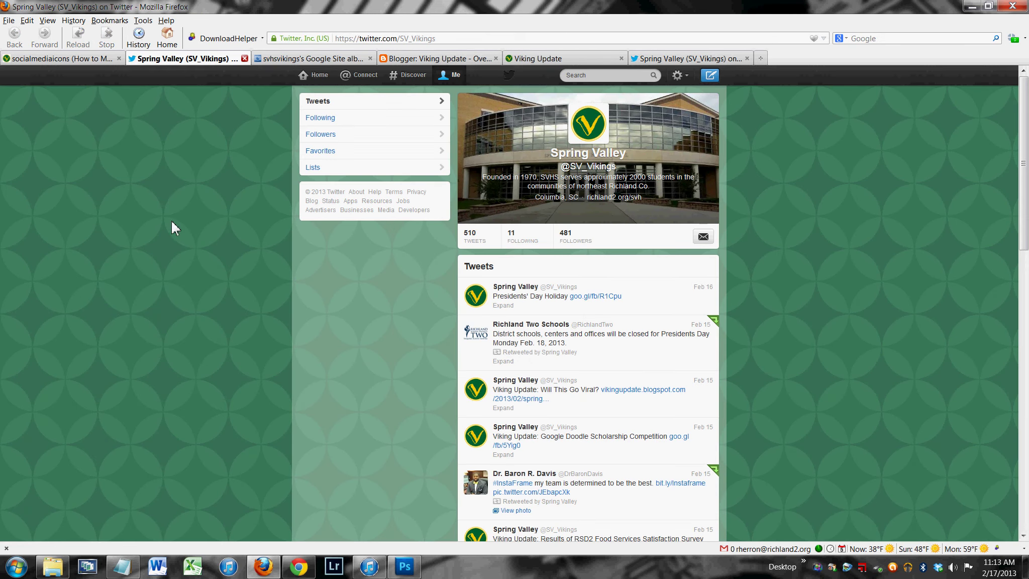
click(244, 58)
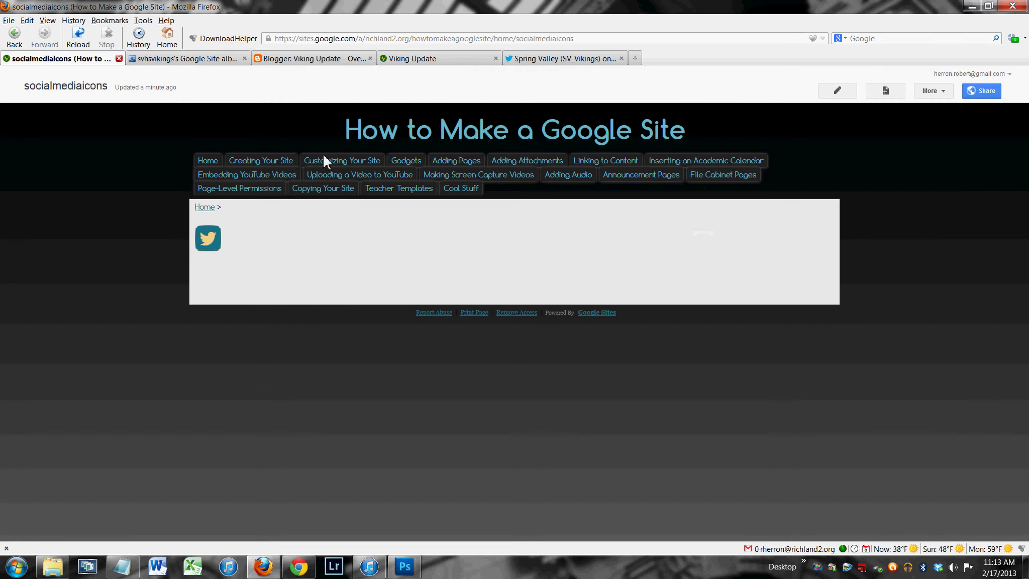
Open the HTML box's properties in page edit mode, then return to Photobucket's Google Site album.
click(846, 94)
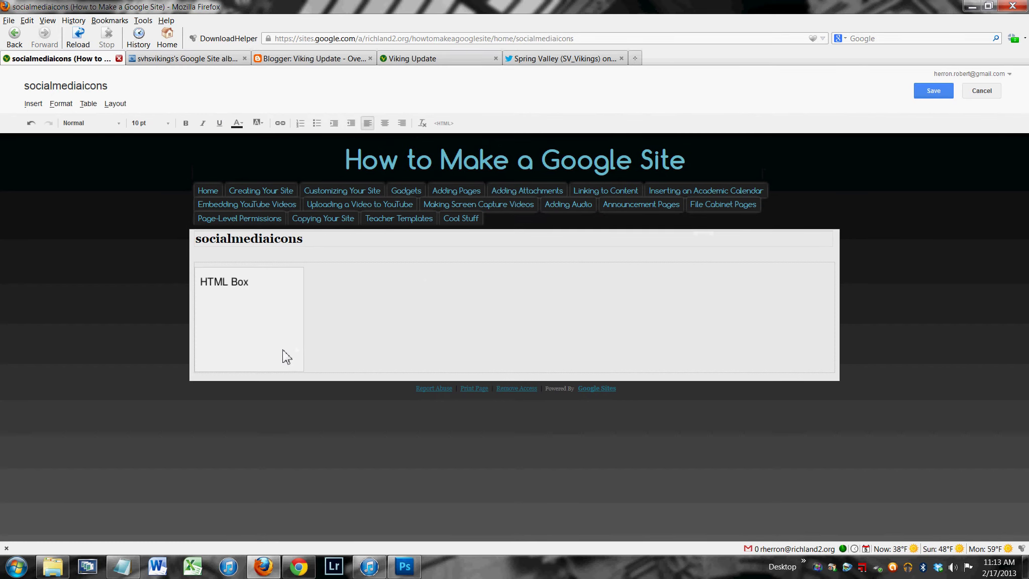
click(283, 349)
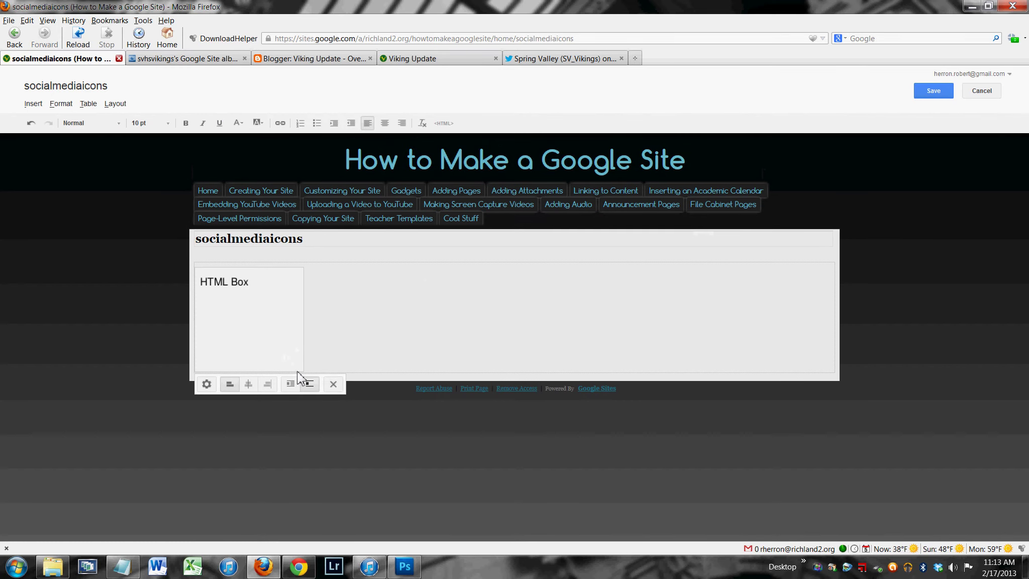
click(207, 384)
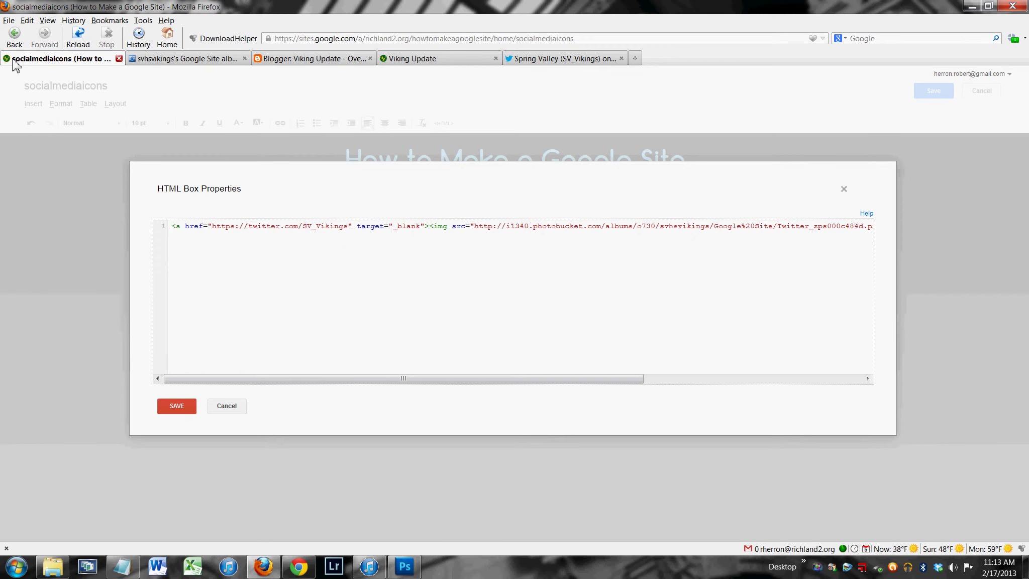
click(200, 59)
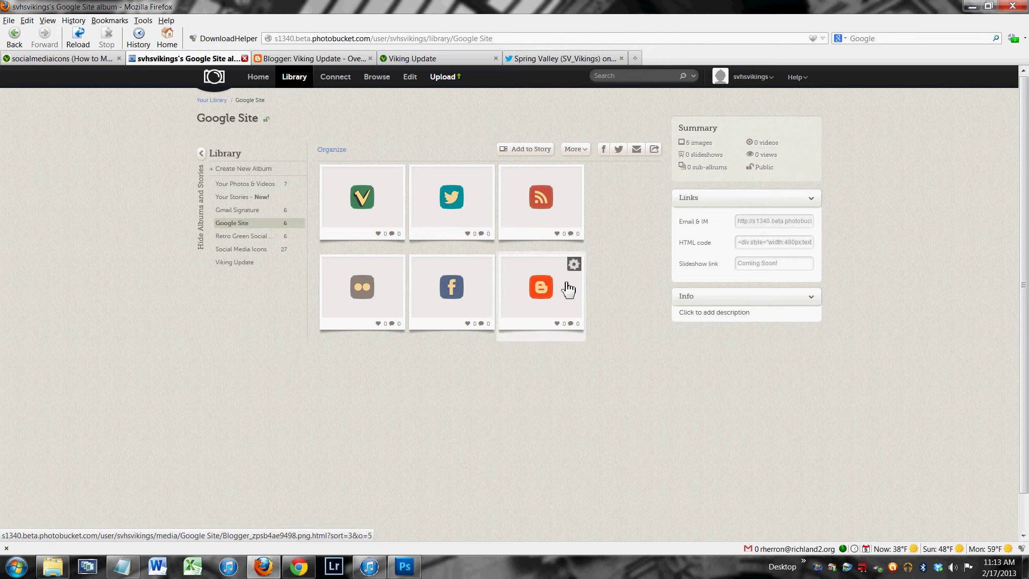
Copy the Blogger icon's HTML code from its Get Links dialog.
click(573, 265)
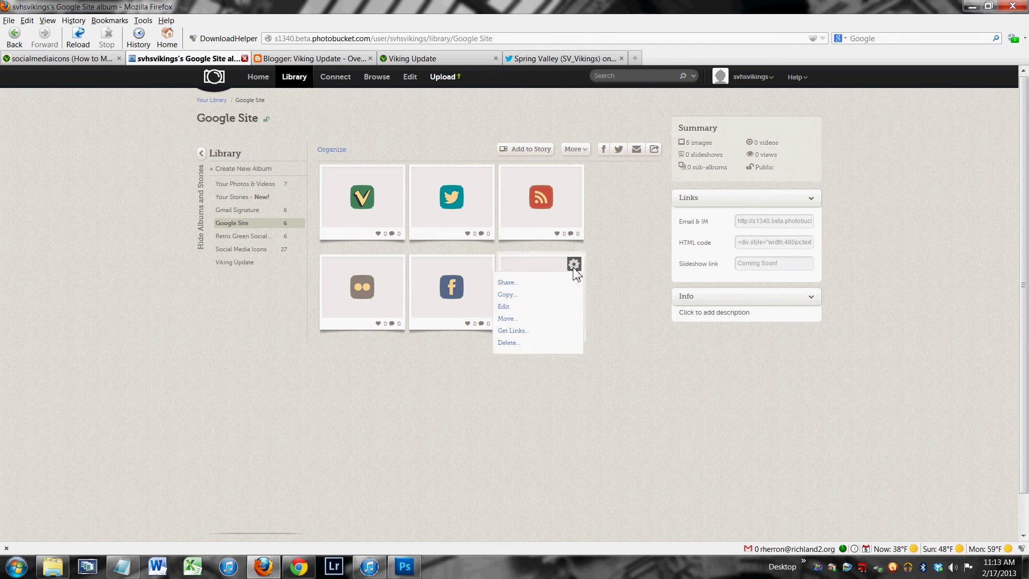
click(512, 331)
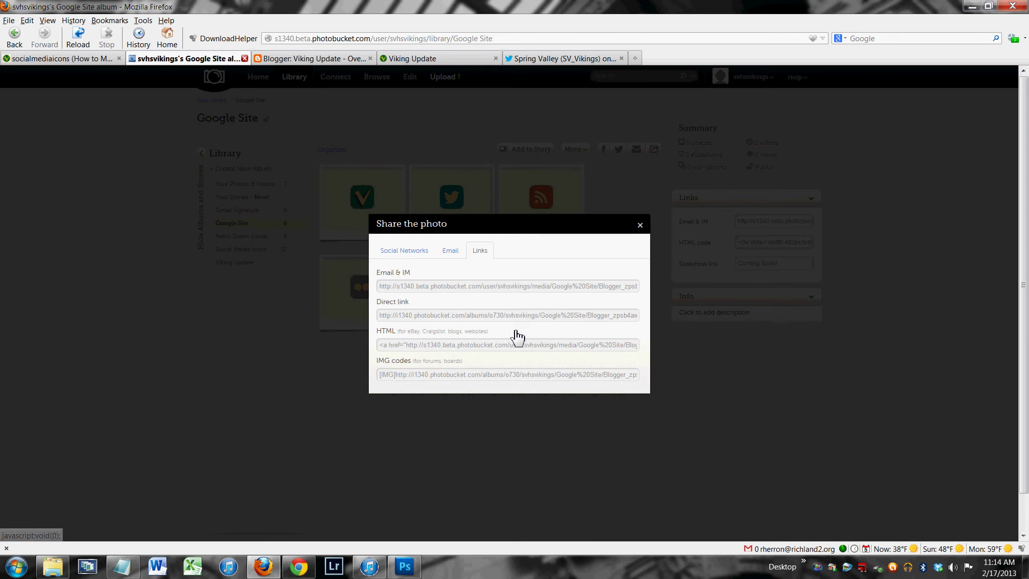
click(435, 346)
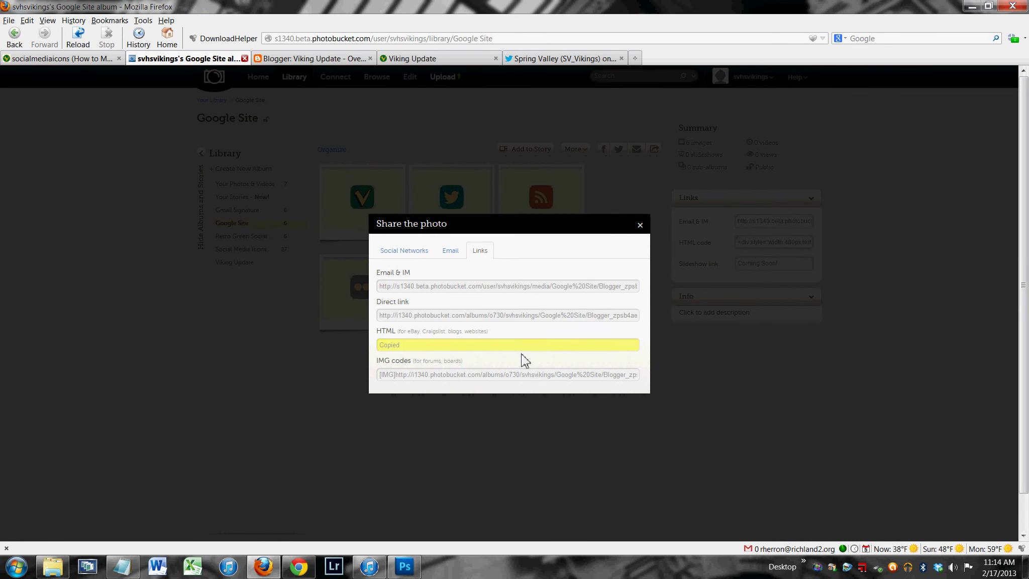
click(640, 226)
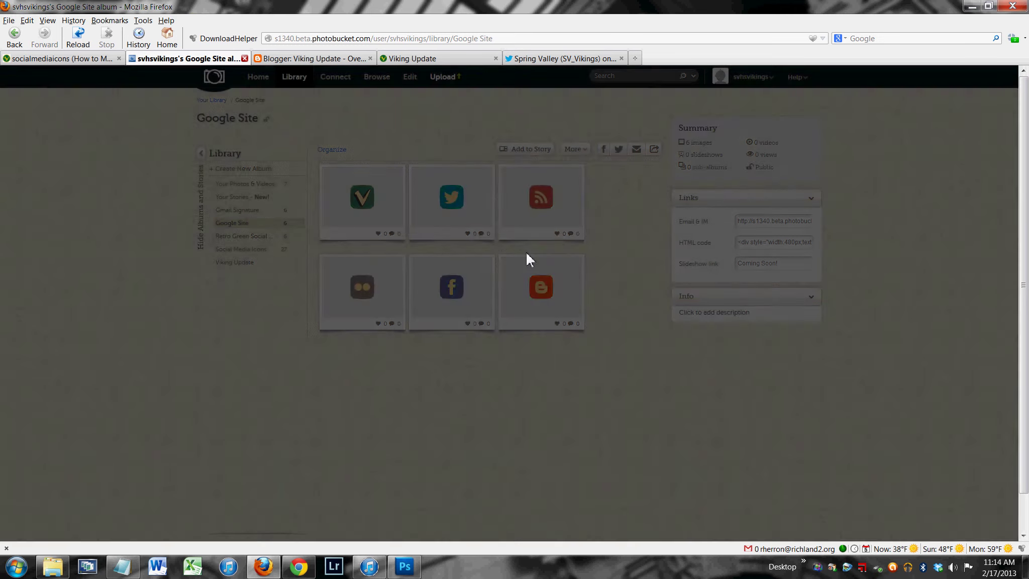
Replace the Notepad contents with the Blogger icon code and select its Photobucket href URL.
click(122, 571)
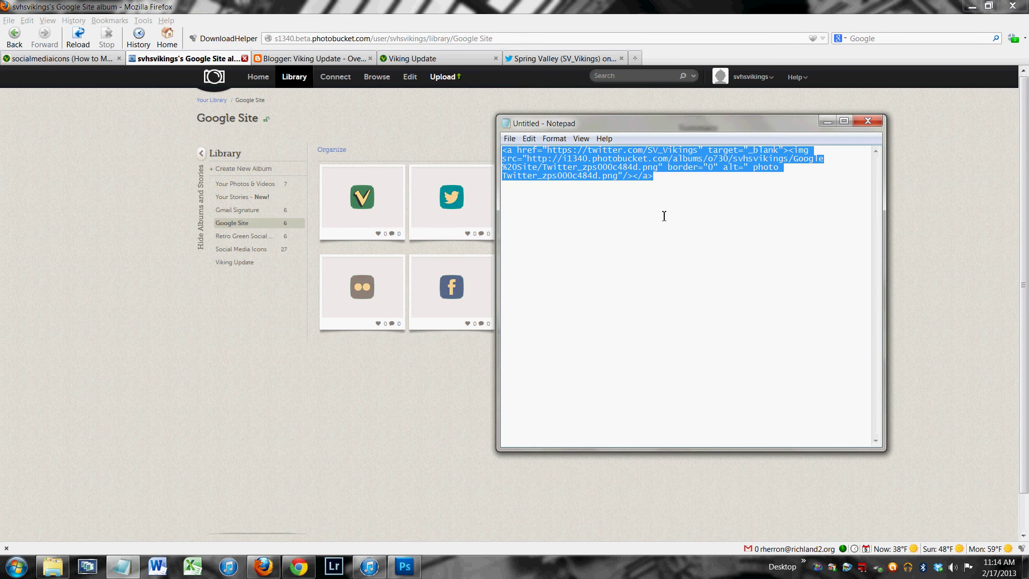
key(ctrl+v)
drag(664, 216, 448, 199)
key(ctrl+a)
key(Delete)
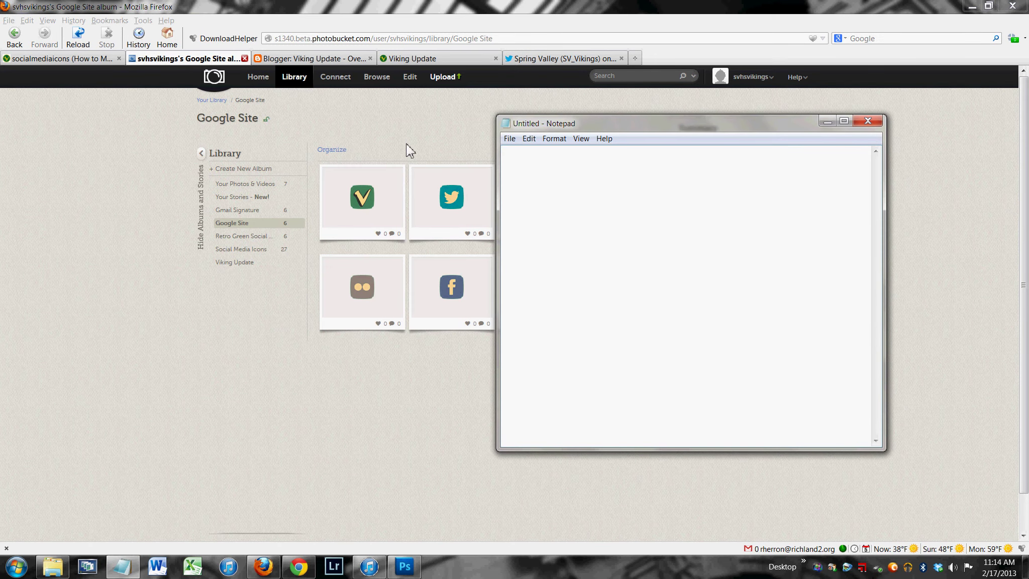
right_click(519, 161)
click(544, 207)
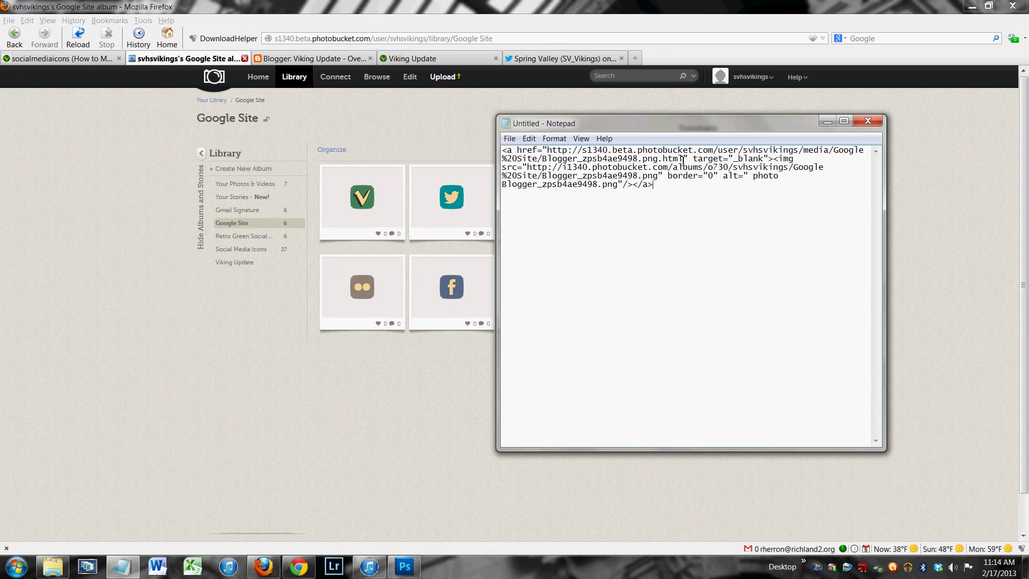
drag(682, 160, 549, 151)
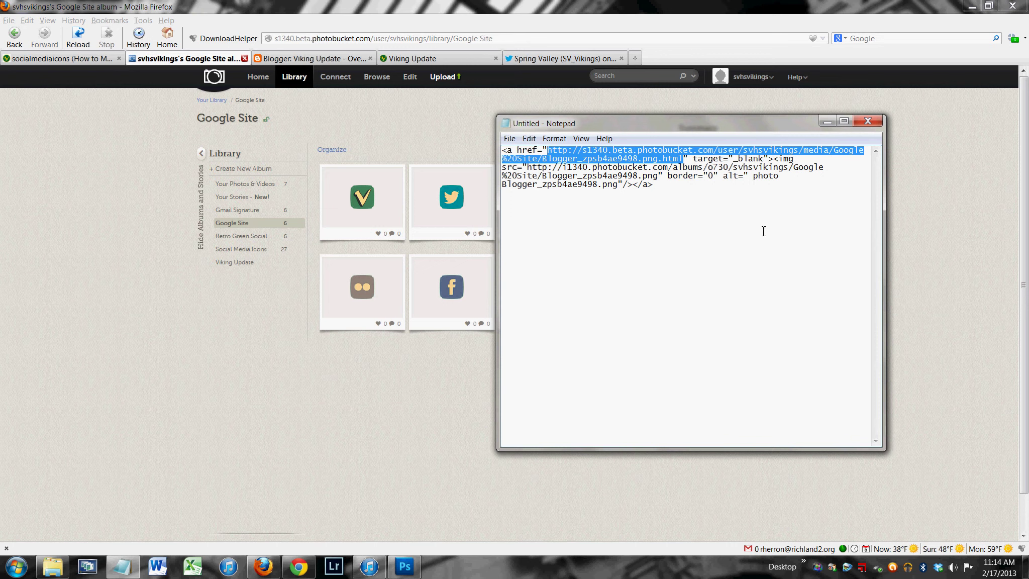
click(446, 64)
click(445, 61)
click(375, 42)
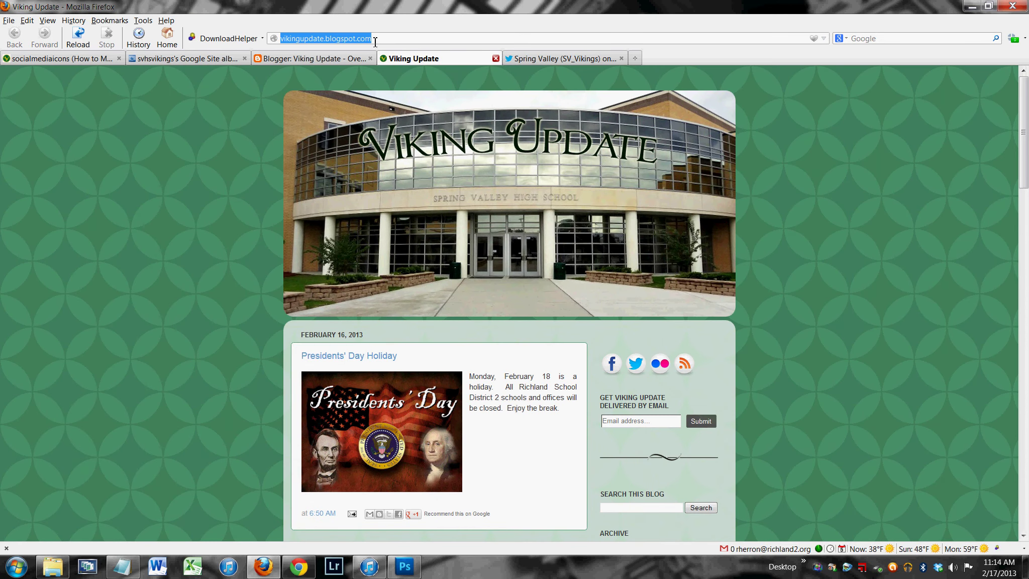
right_click(359, 37)
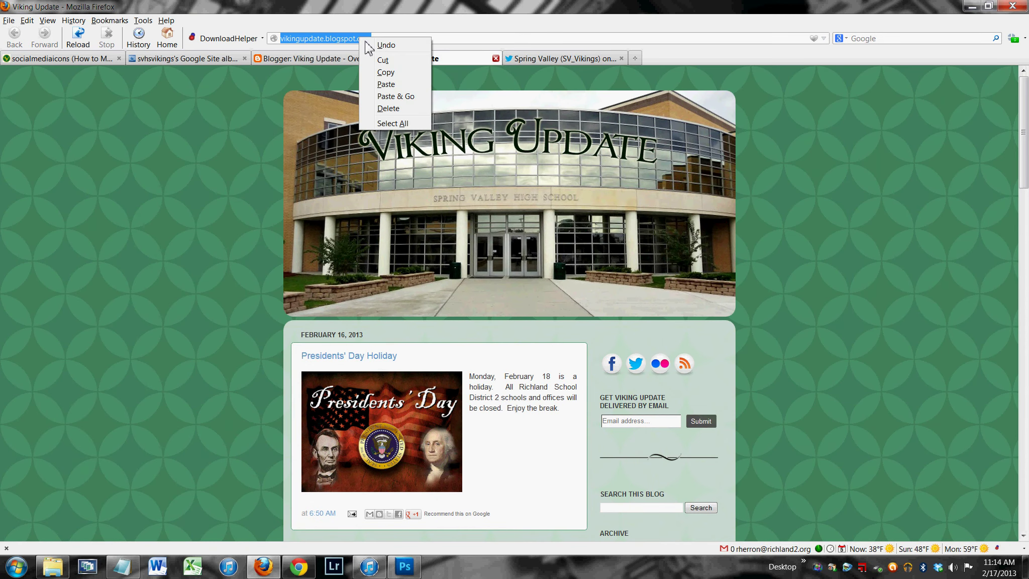
click(389, 70)
Paste the blog address over the href link and copy the finished Blogger code.
click(123, 566)
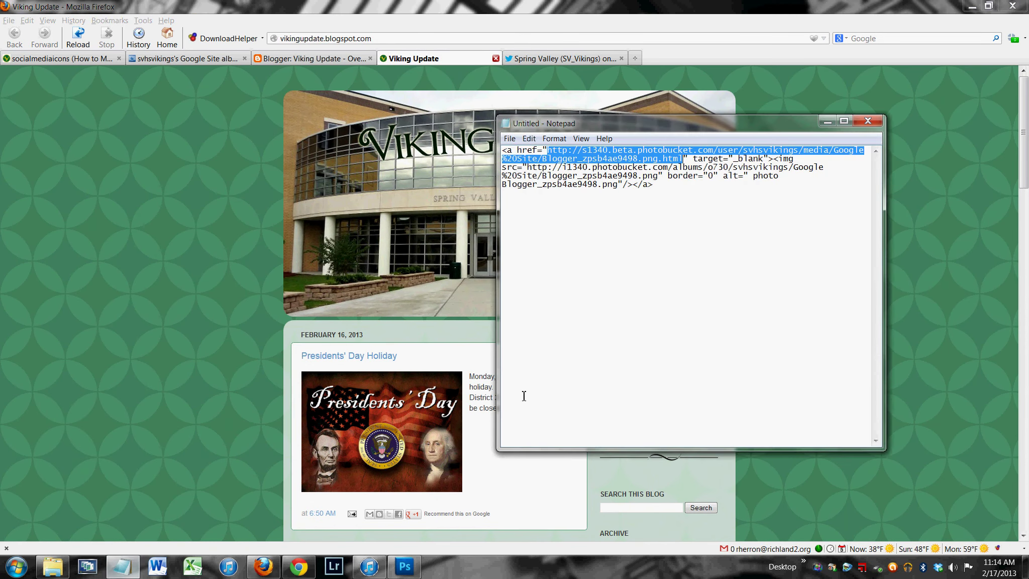
key(ctrl+v)
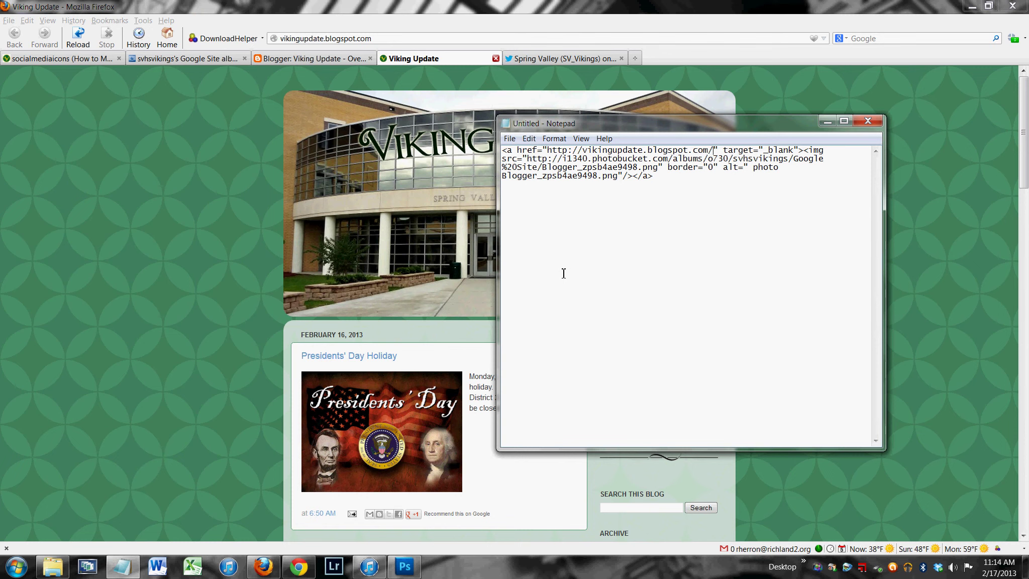
drag(661, 177, 502, 149)
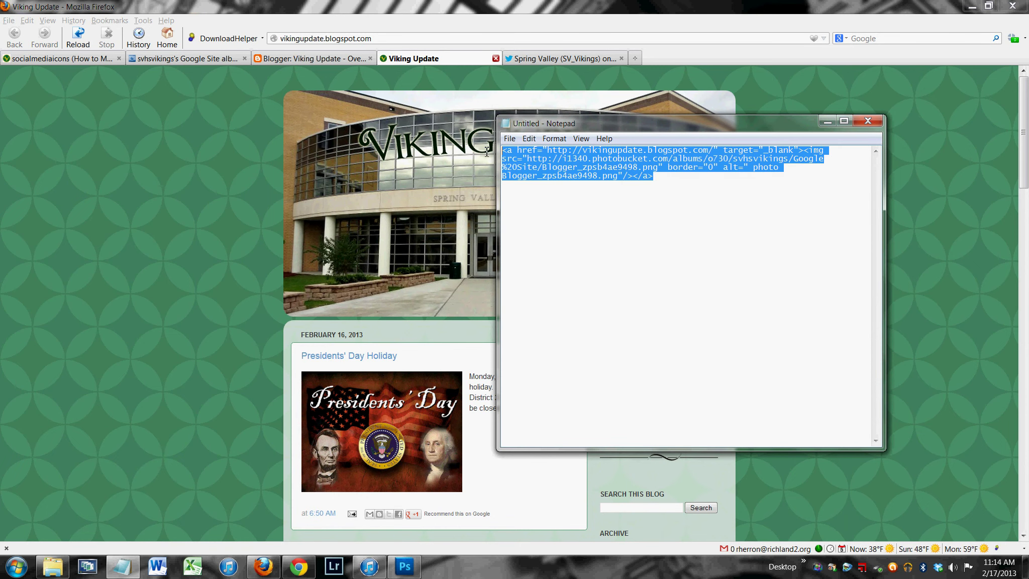
right_click(519, 168)
click(552, 201)
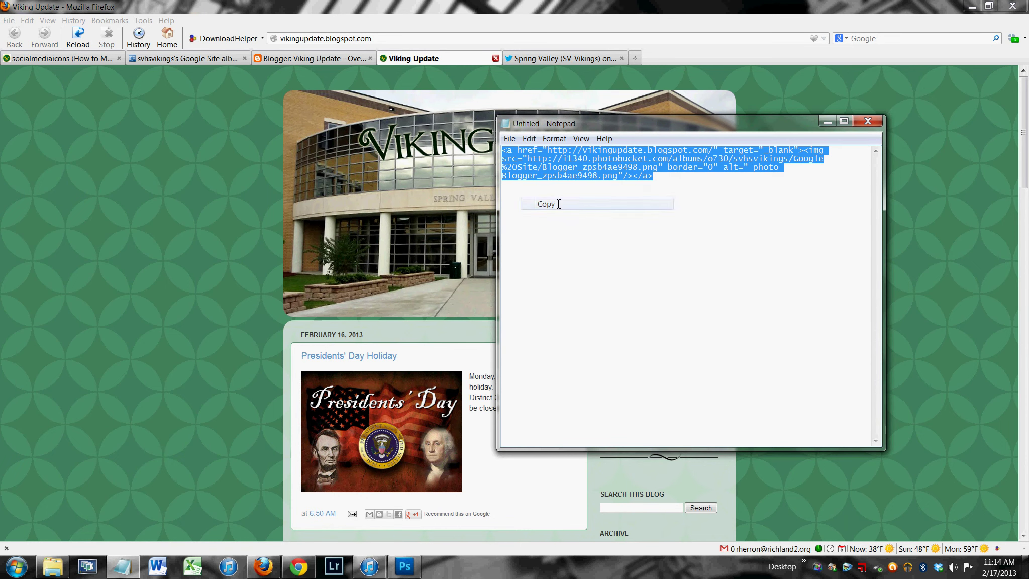
Append the Blogger icon code after the Twitter code in the HTML box and save the page.
click(44, 61)
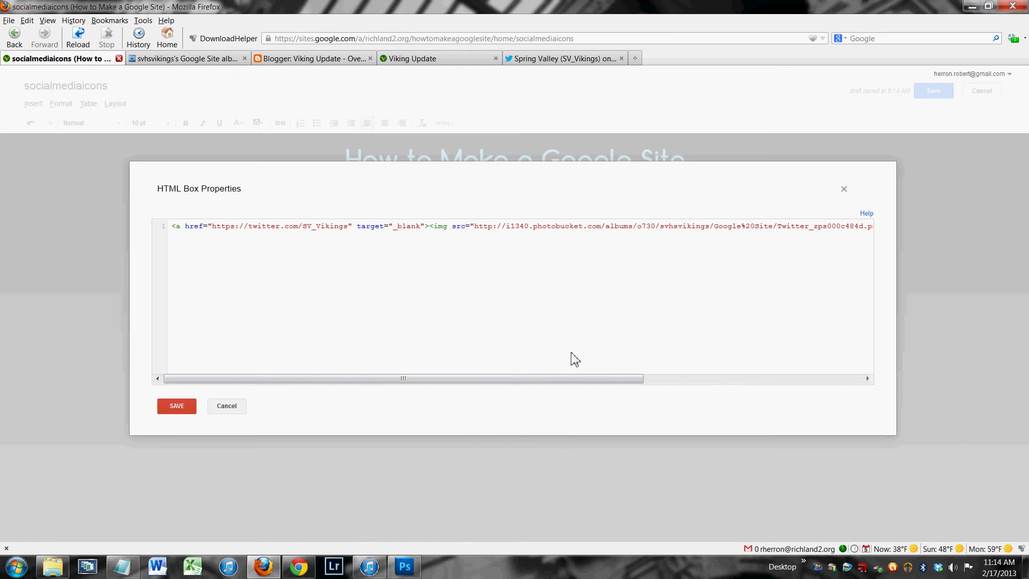
drag(454, 379, 726, 391)
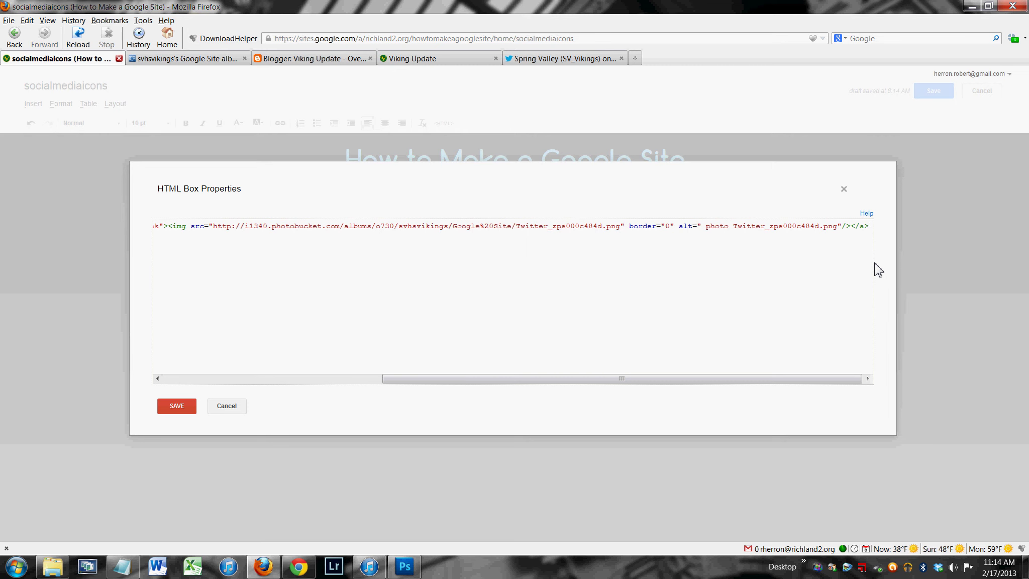
key(BackSpace)
key(BackSpace)
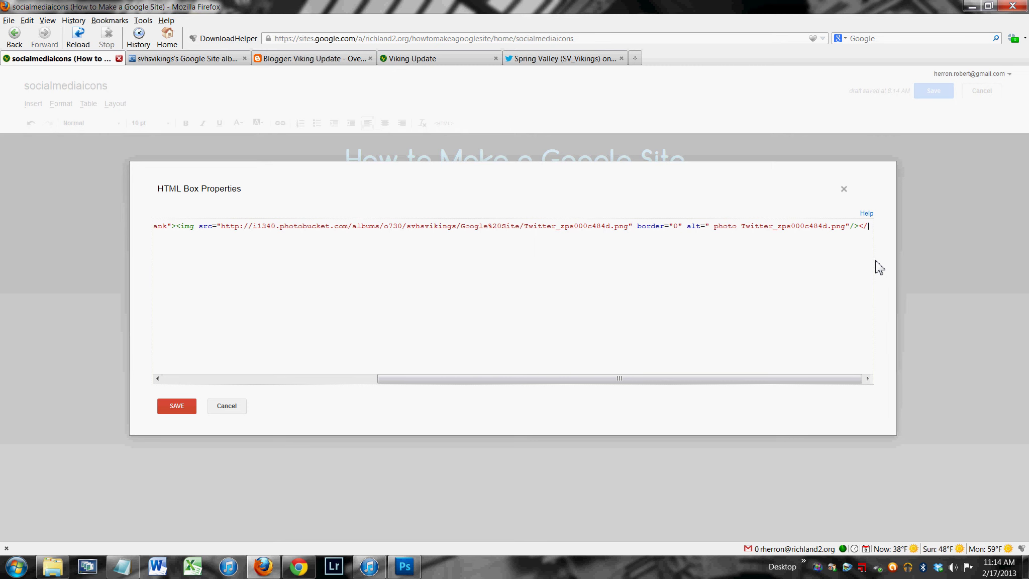
key(BackSpace)
key(BackSpace)
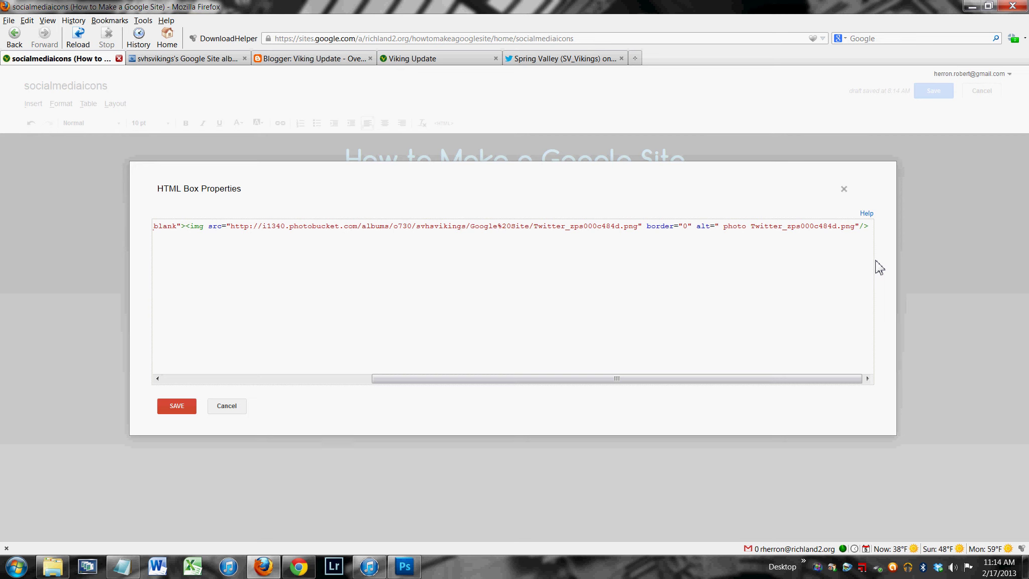
key(ctrl+v)
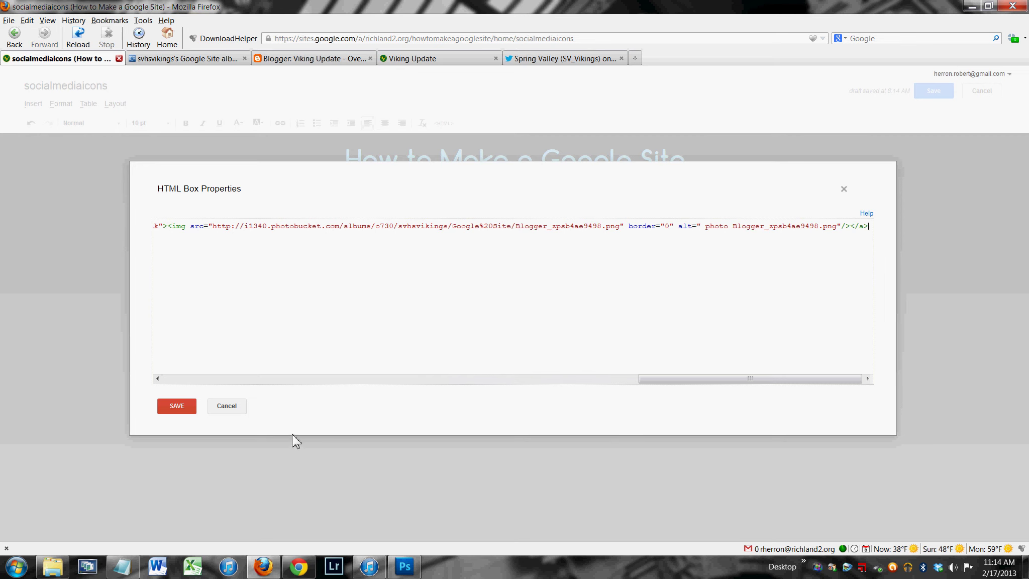
click(184, 406)
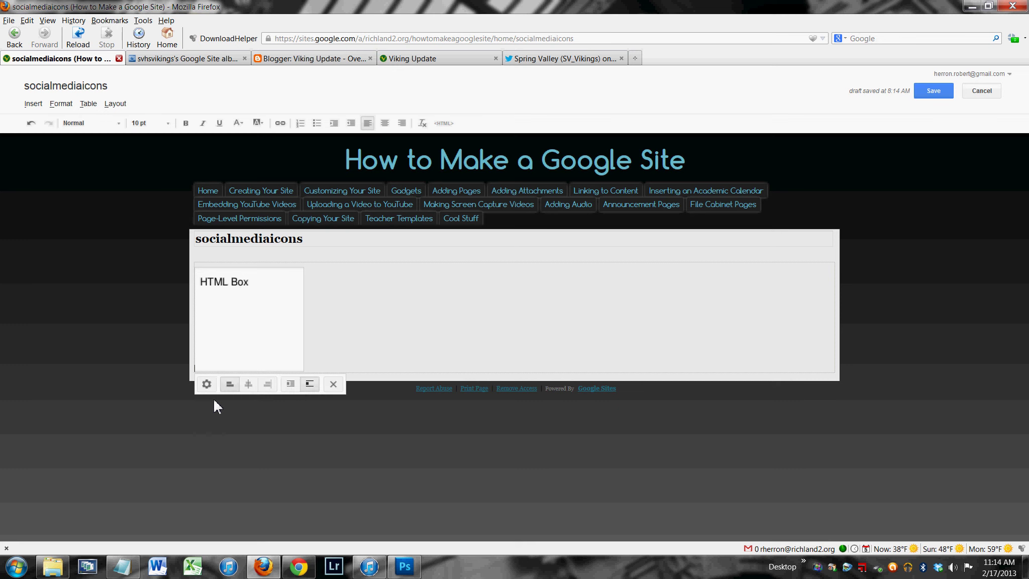
click(932, 92)
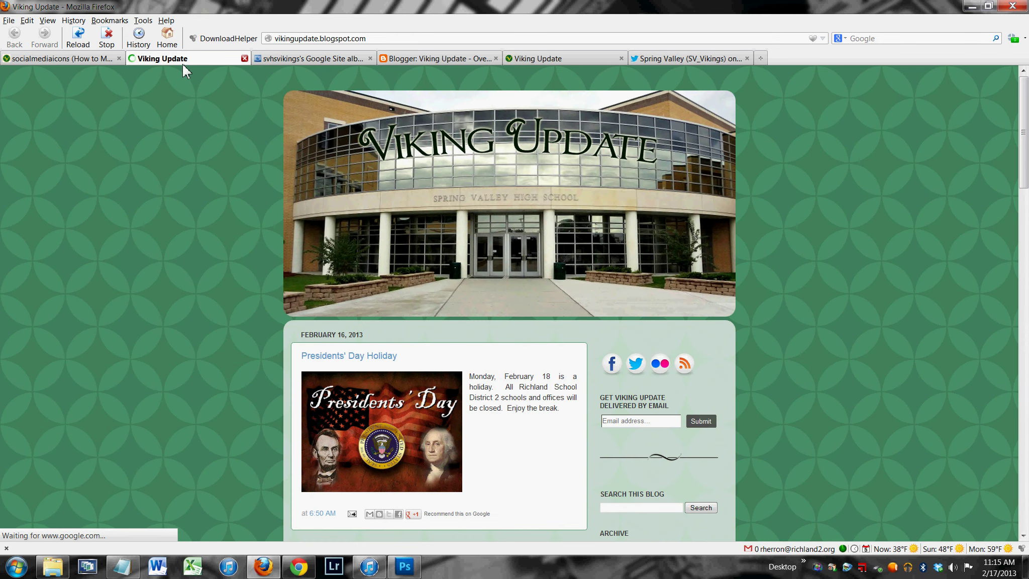
click(244, 59)
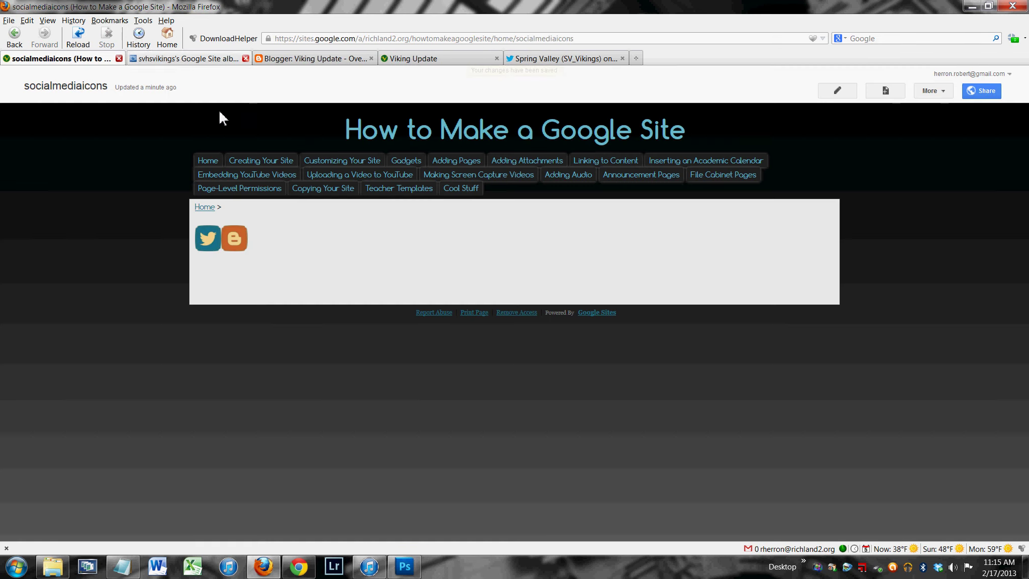